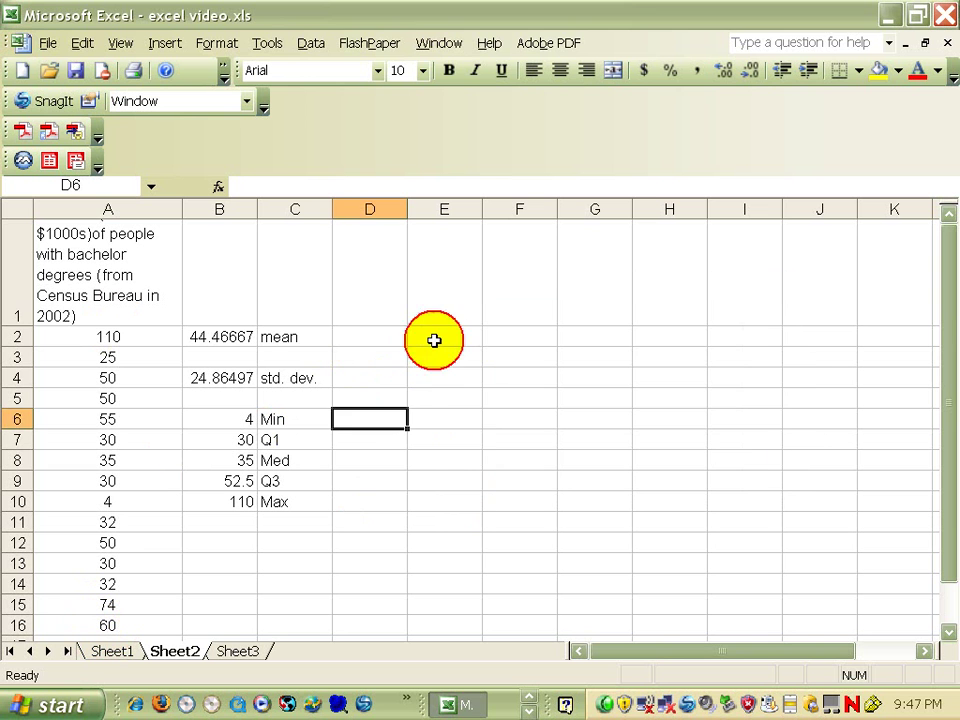
Enter the first two income bins, "0 to <20" in cell E2 and "20 to <40" in cell E3
left_click(400, 339)
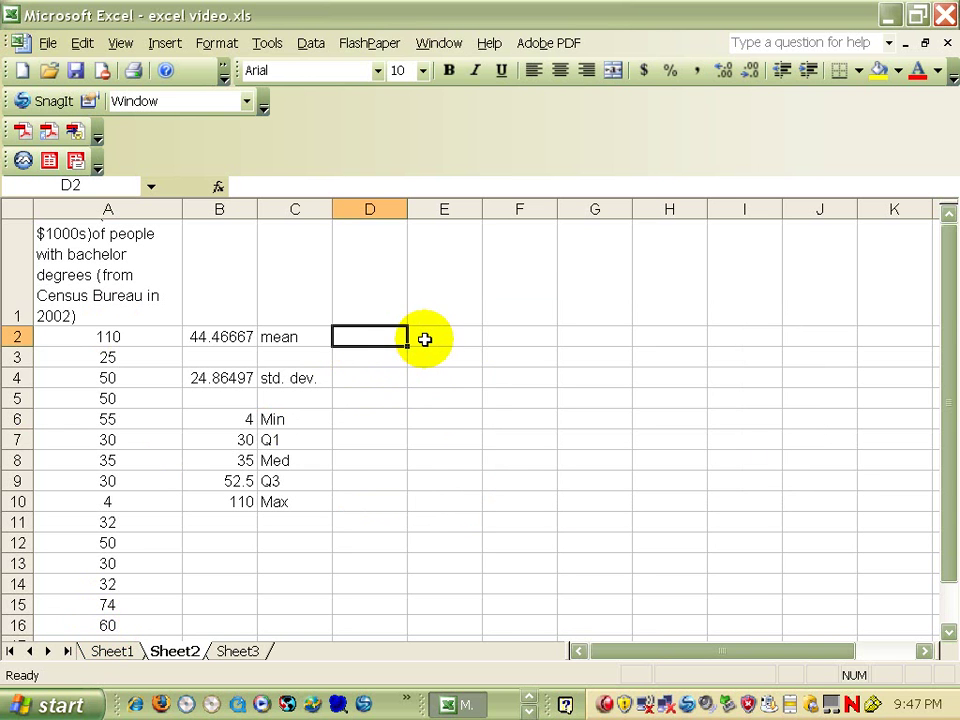
left_click(425, 339)
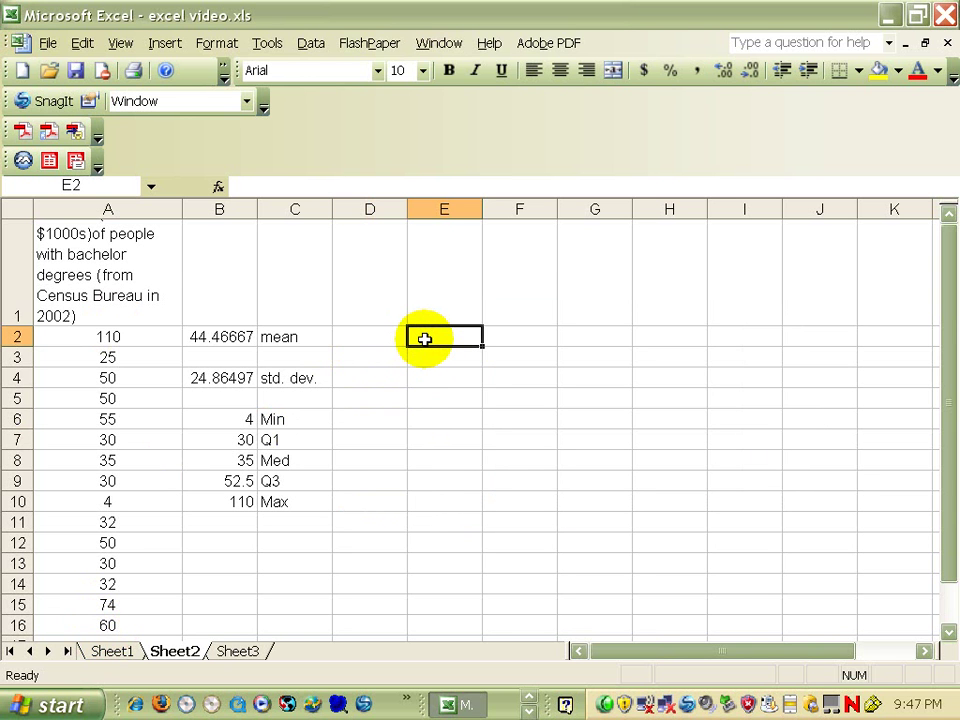
type("0 to")
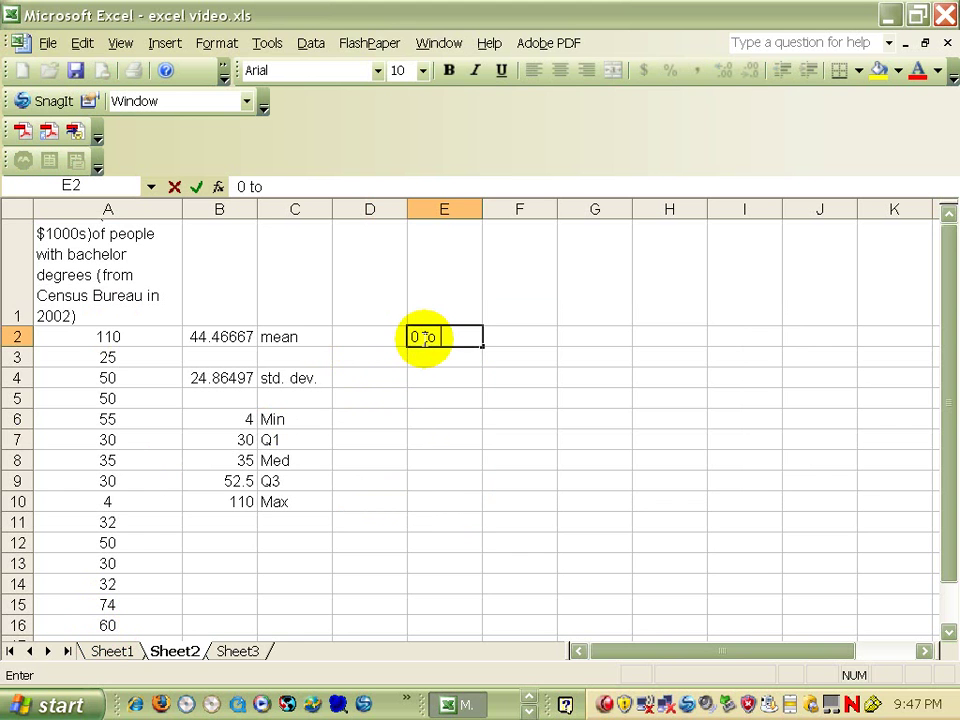
type(" <20")
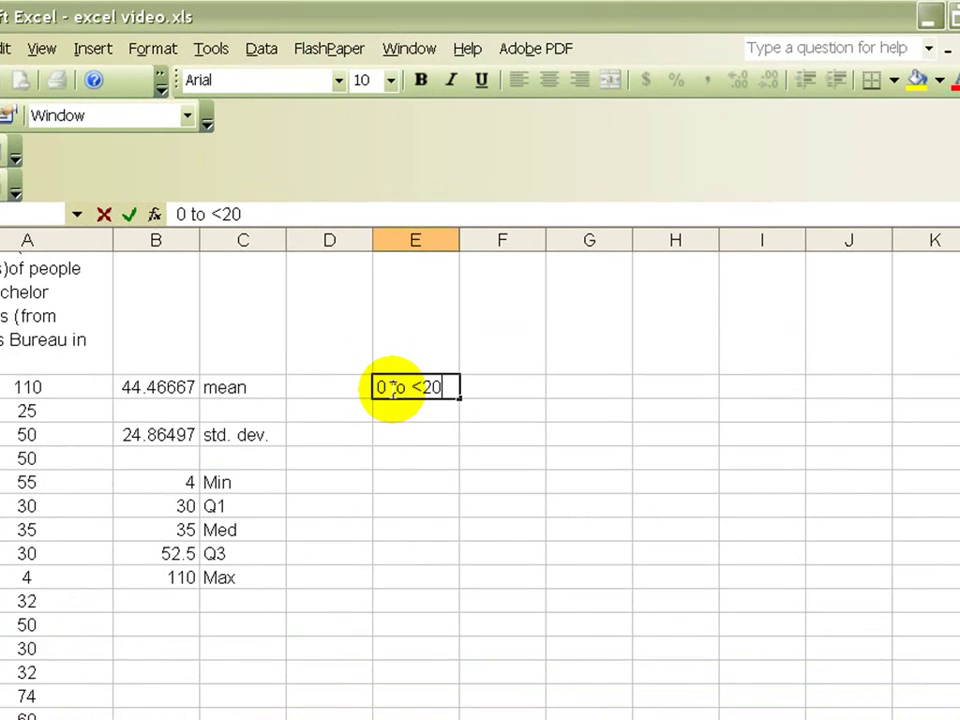
key("Return")
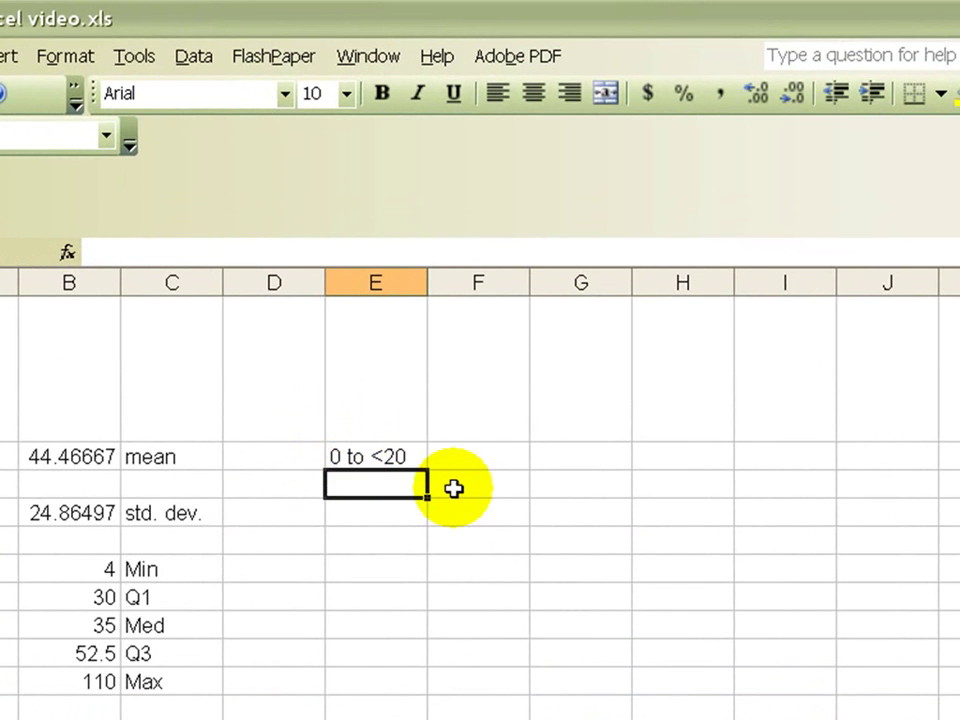
type("2")
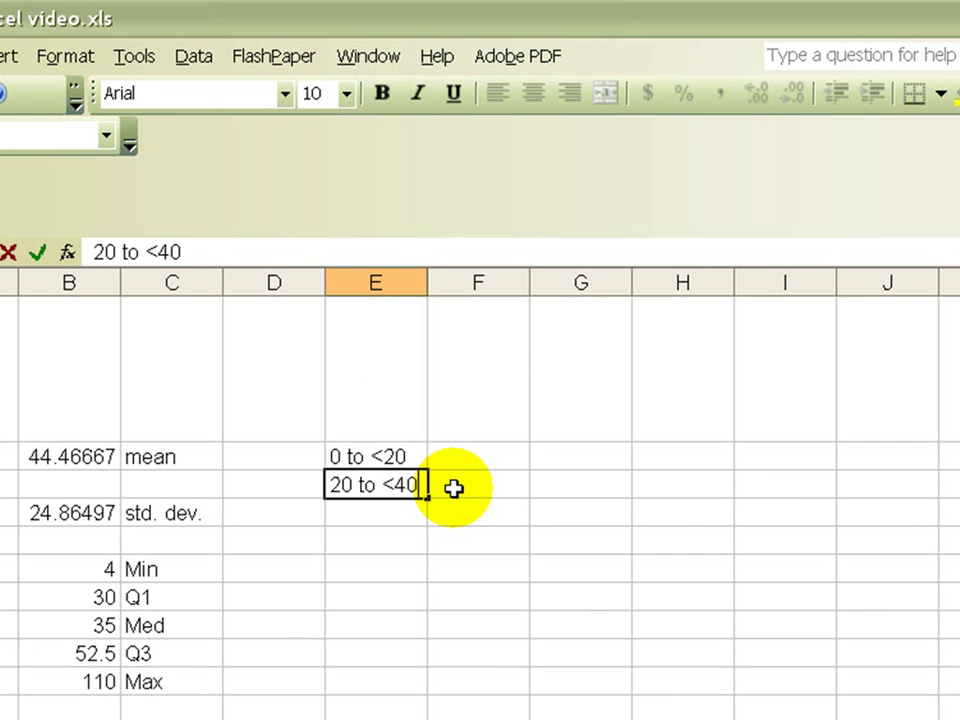
type("0 to <40")
left_click(460, 513)
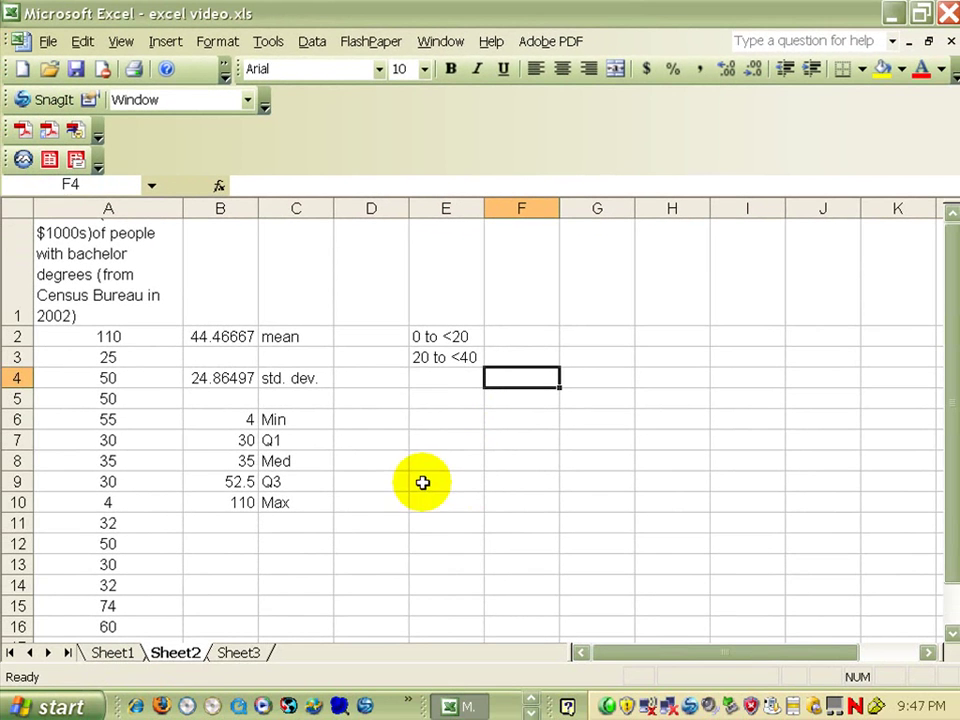
On Sheet3, start a clustered column chart from the bins and frequencies in E2:F7, with the series in columns
left_click(236, 654)
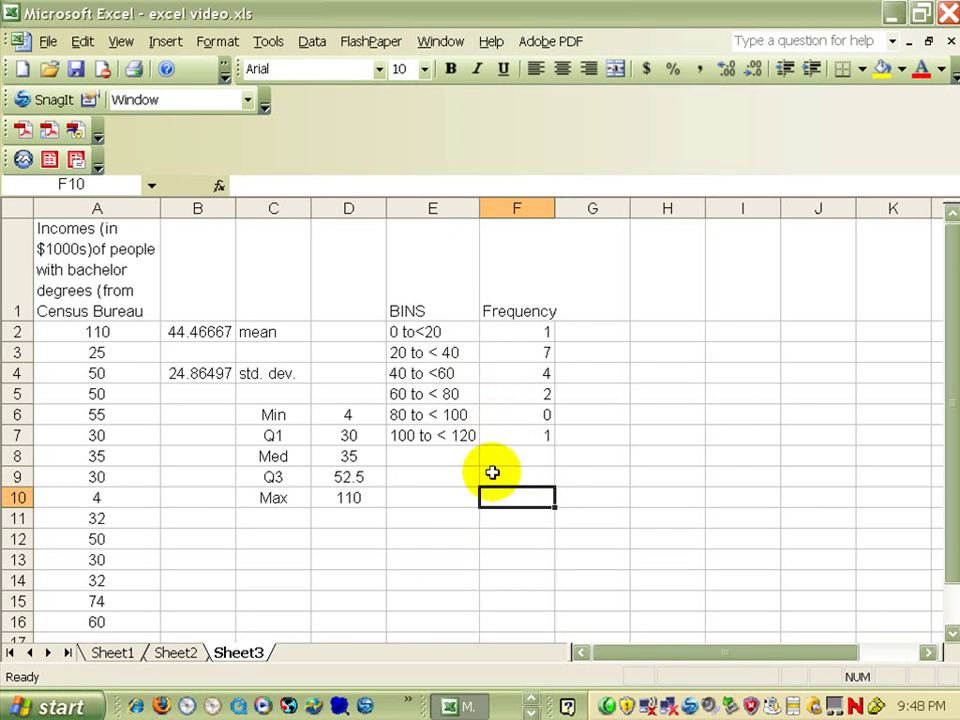
left_click_drag(422, 333, 482, 422)
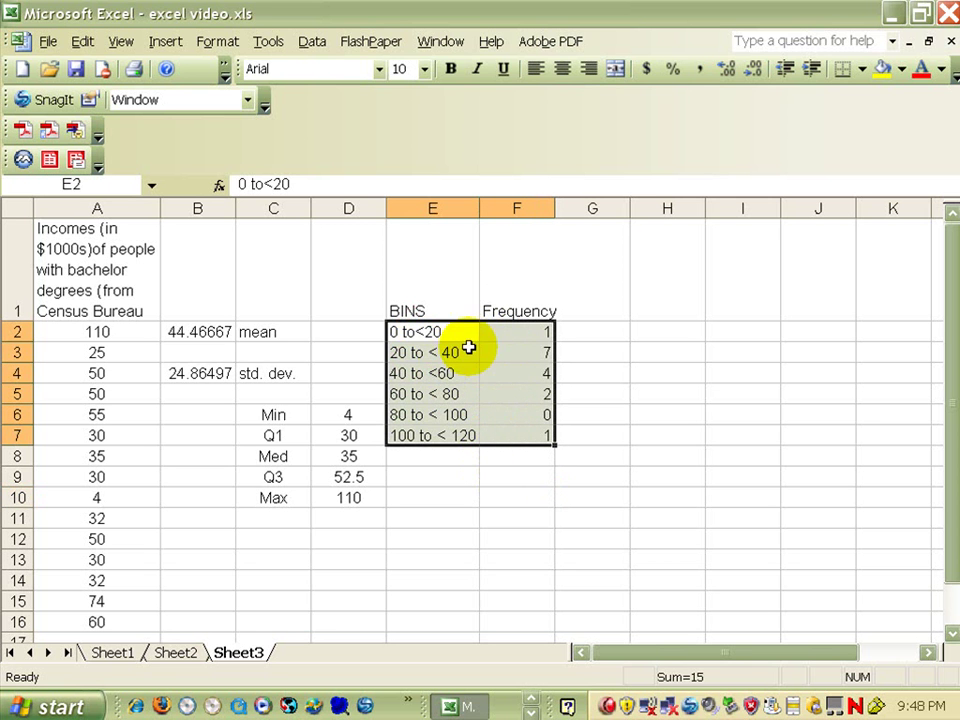
left_click(166, 42)
left_click(200, 142)
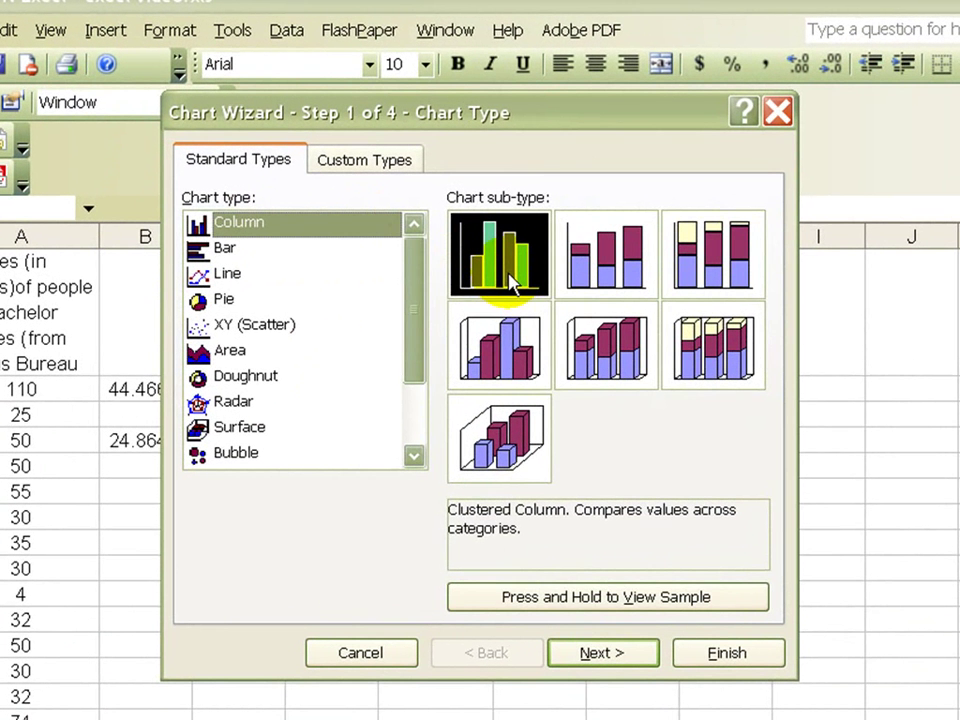
left_click(590, 658)
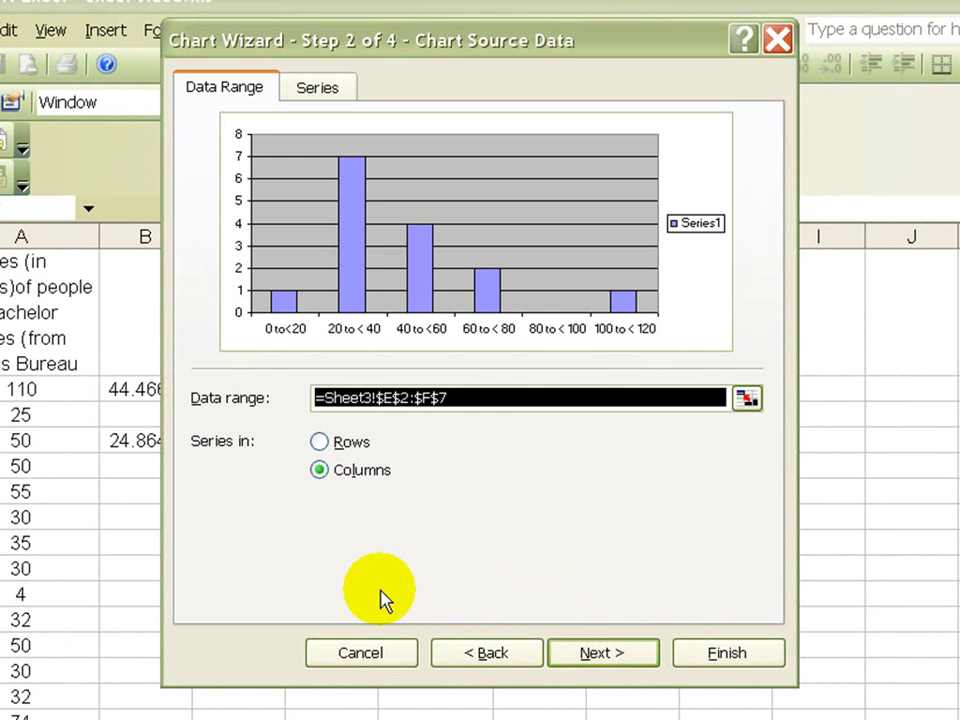
left_click(603, 664)
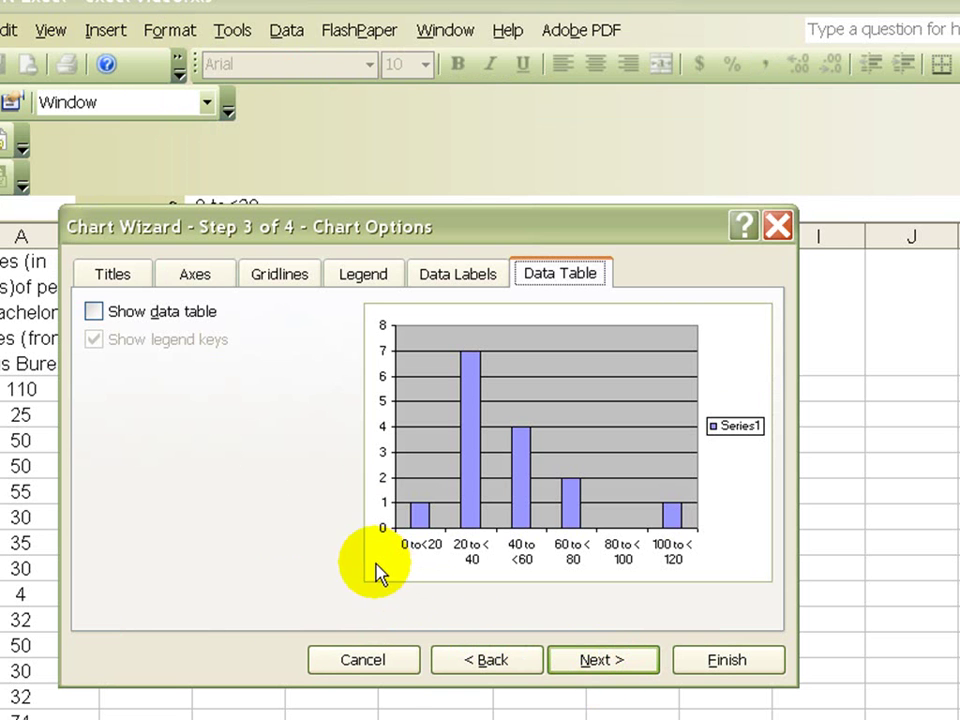
Title the chart "Income with Bachelor degrees", label its axes "Incomes ($1000s)" and "Frequency", and place it as an object in Sheet3
left_click(604, 662)
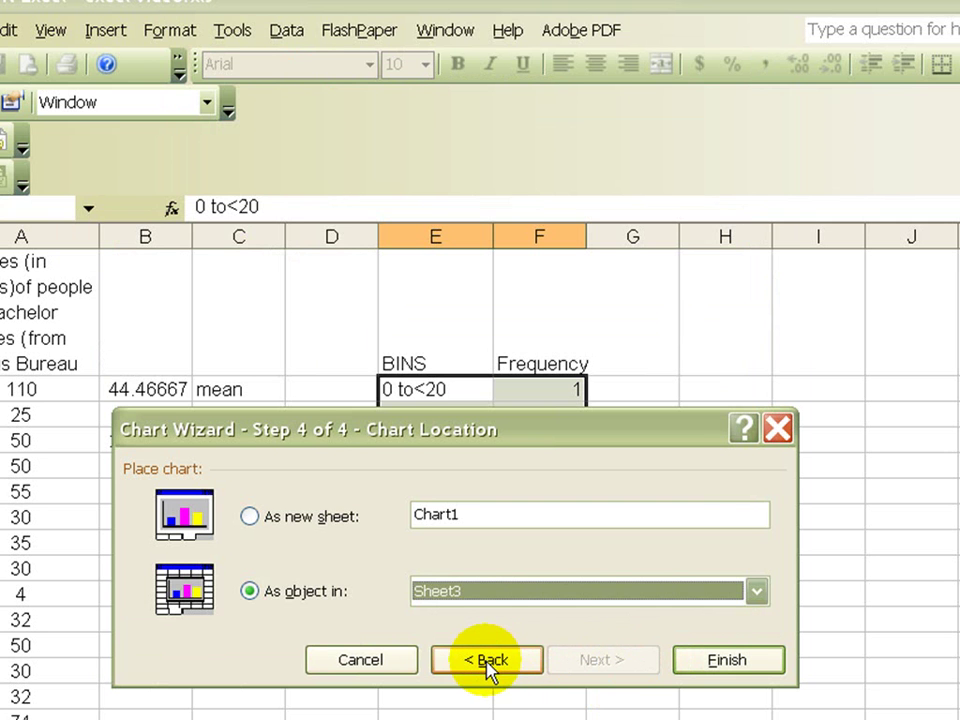
left_click(486, 662)
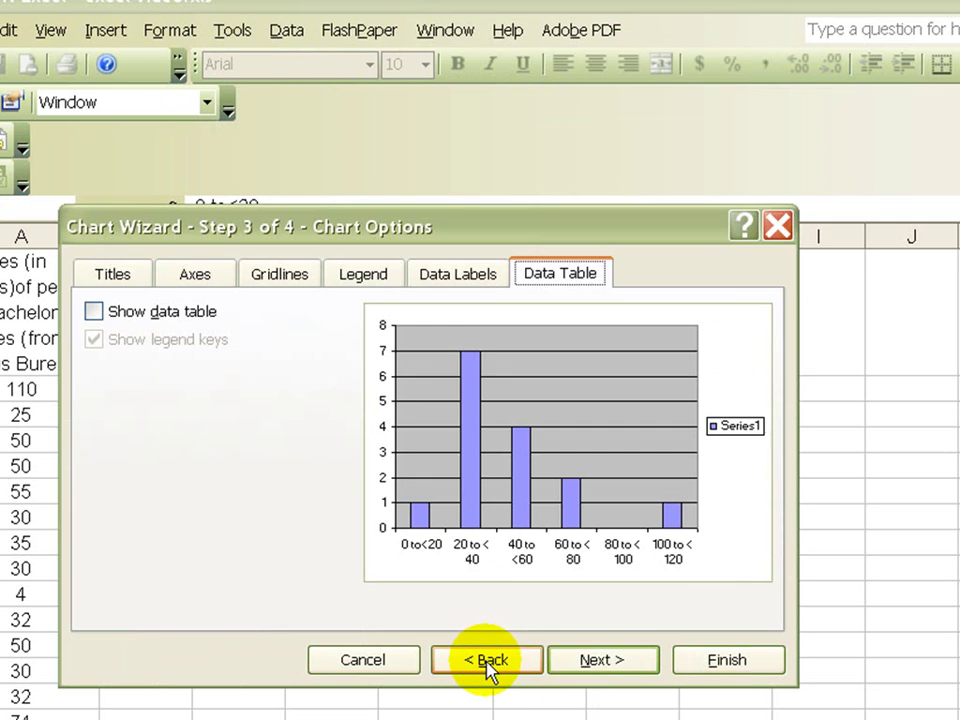
left_click(458, 287)
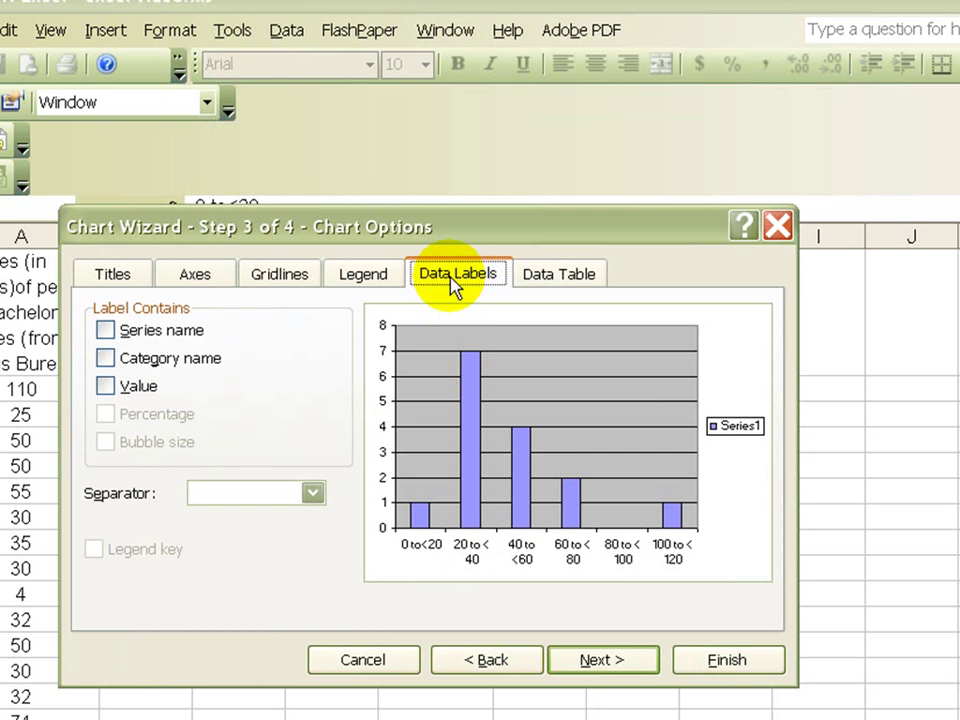
left_click(364, 283)
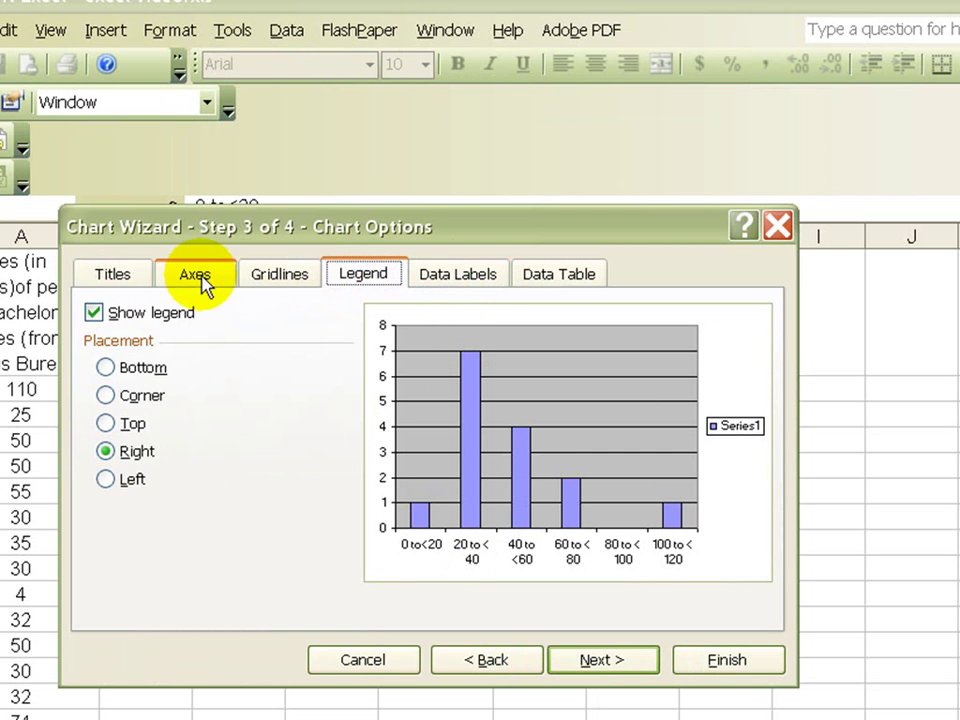
left_click(115, 277)
left_click(137, 330)
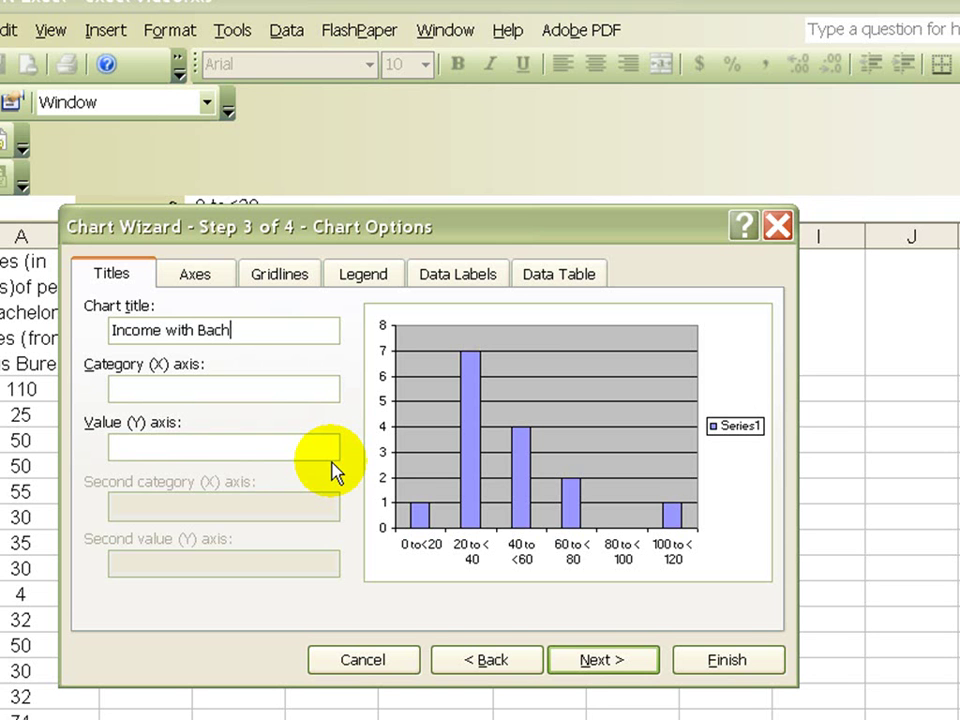
type("Income with Bachelor degrees")
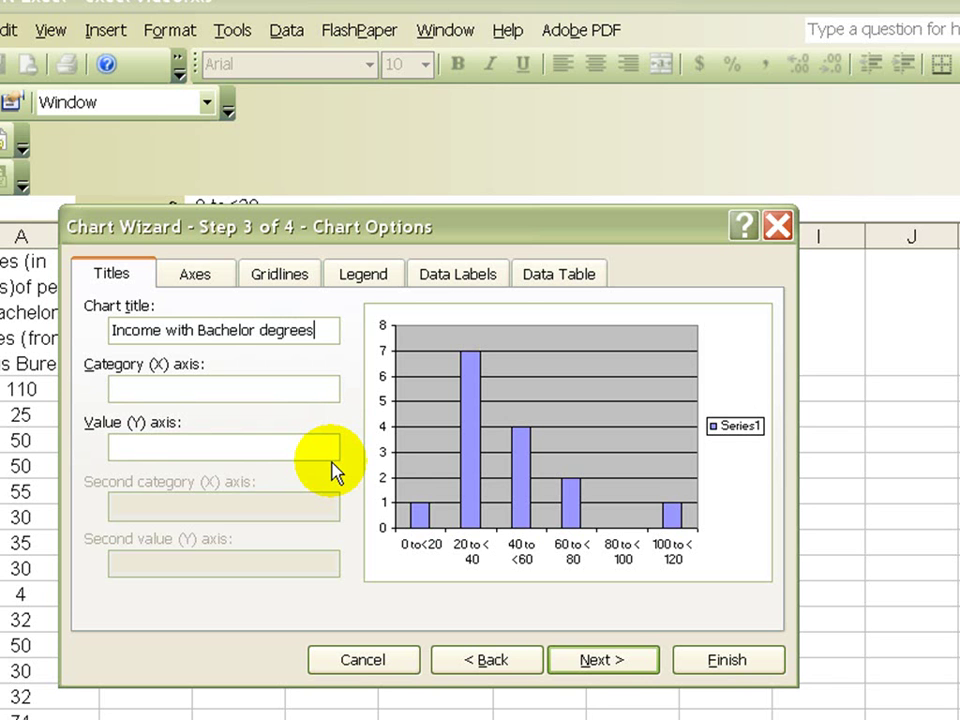
left_click(257, 390)
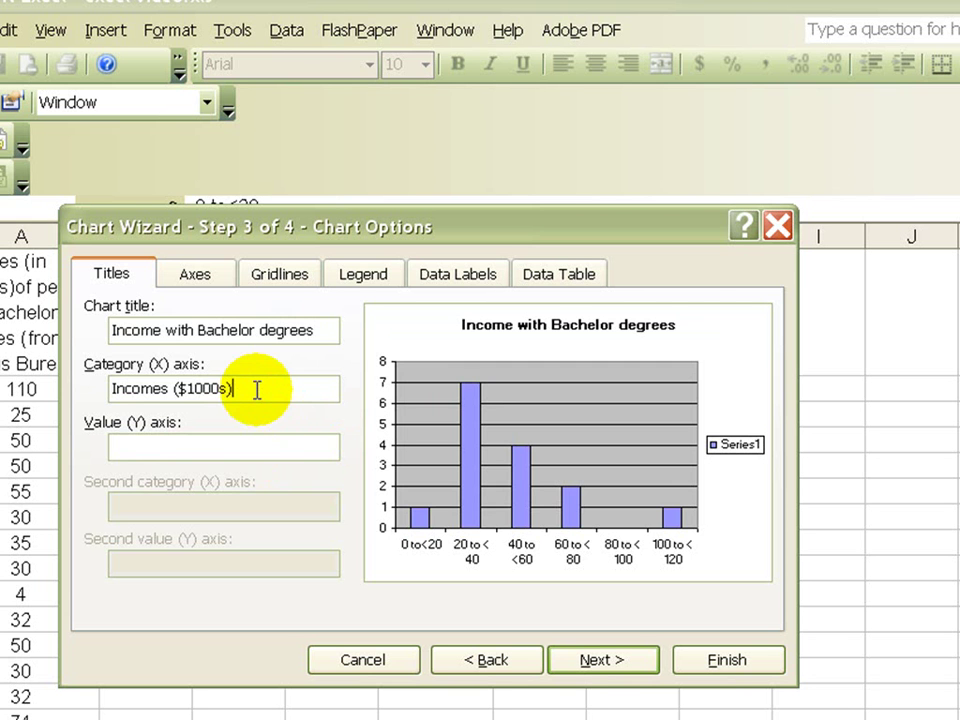
left_click(269, 451)
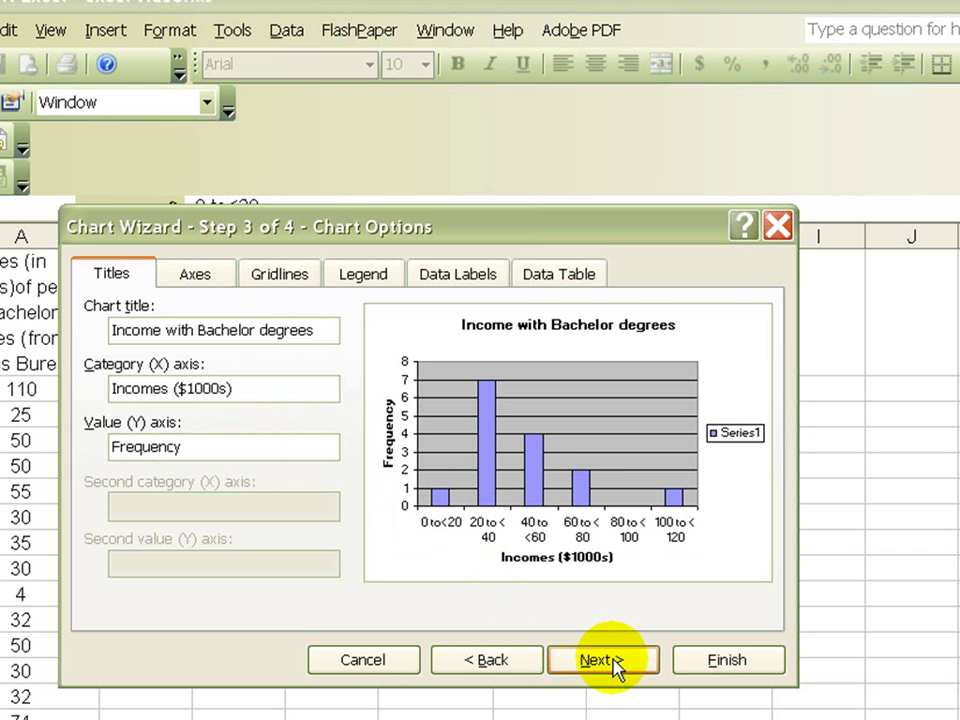
left_click(725, 660)
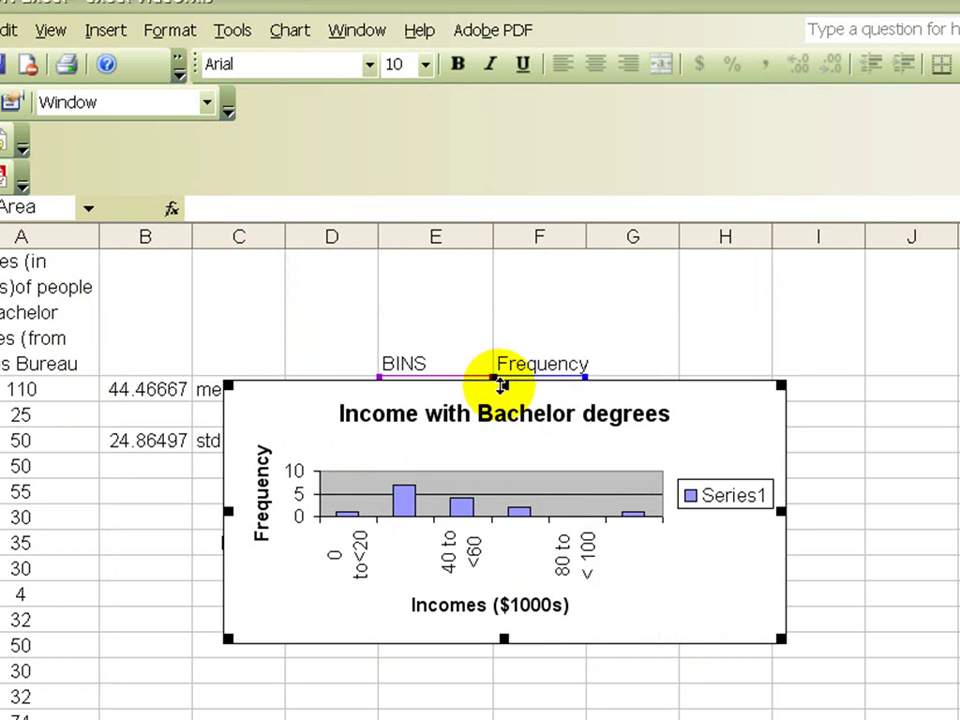
Make the chart taller by extending its upper and lower edges, and delete the legend
left_click_drag(503, 380, 504, 283)
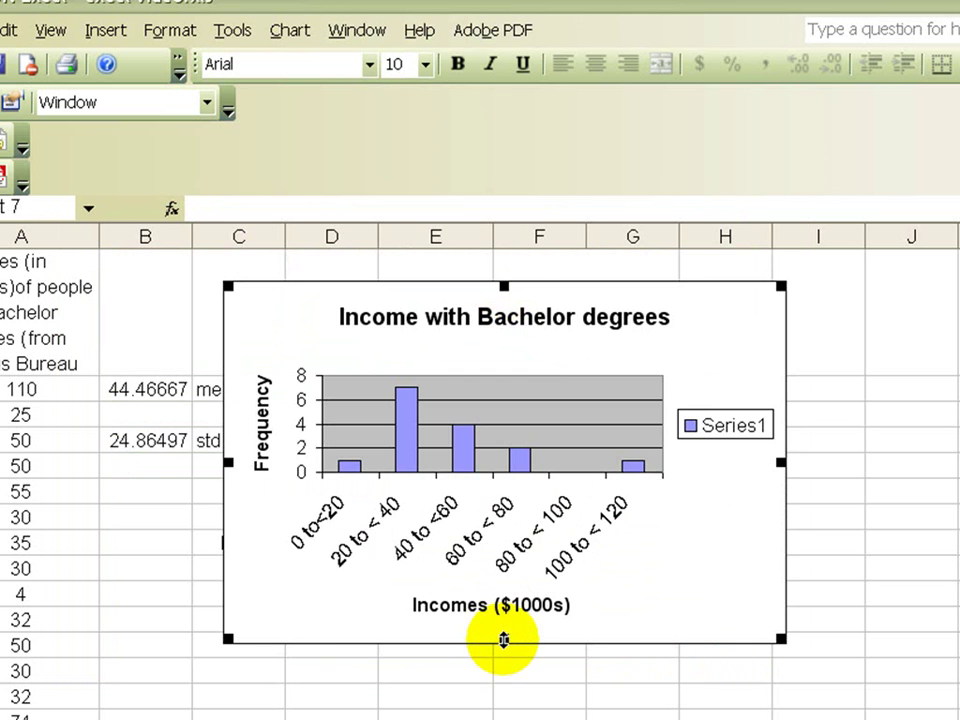
left_click_drag(503, 640, 530, 710)
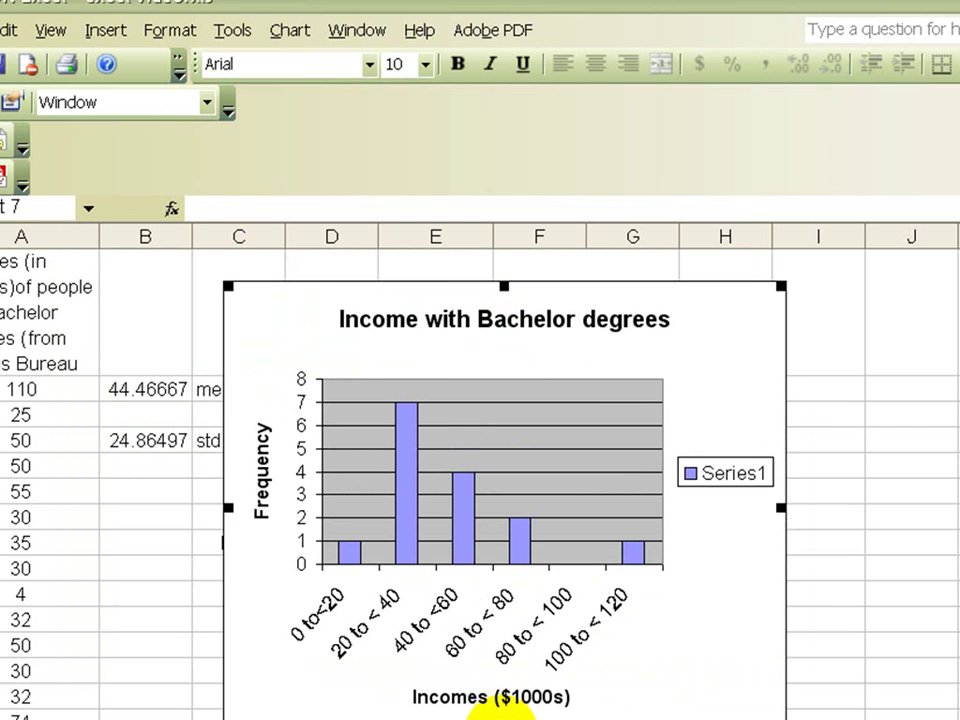
left_click(718, 482)
key("Delete")
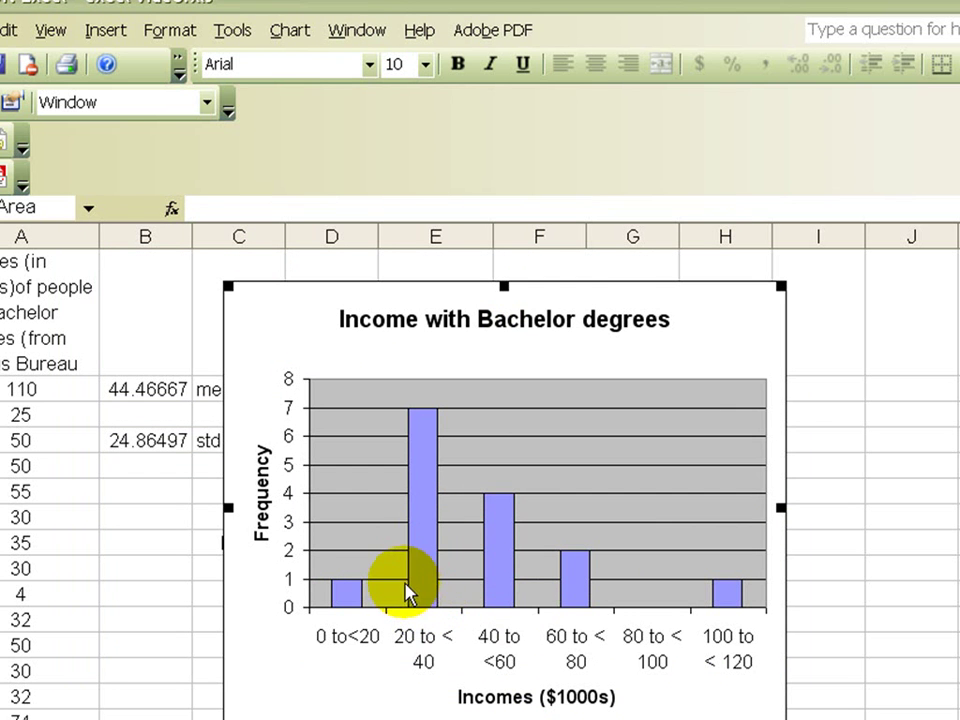
Set the gap width of the chart's data series to 0
right_click(424, 530)
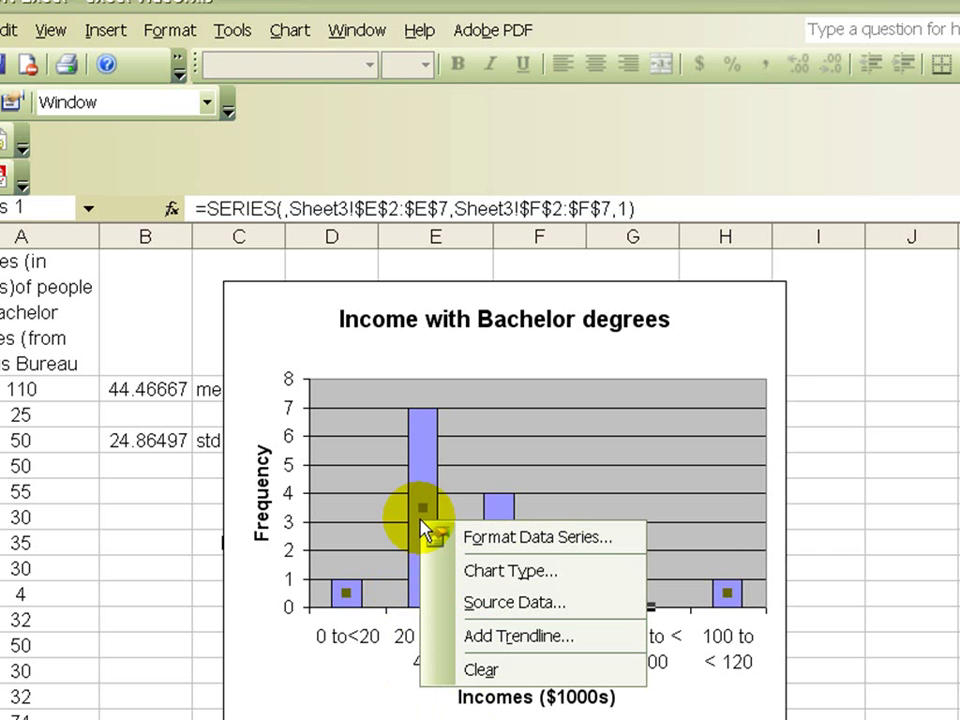
left_click(494, 545)
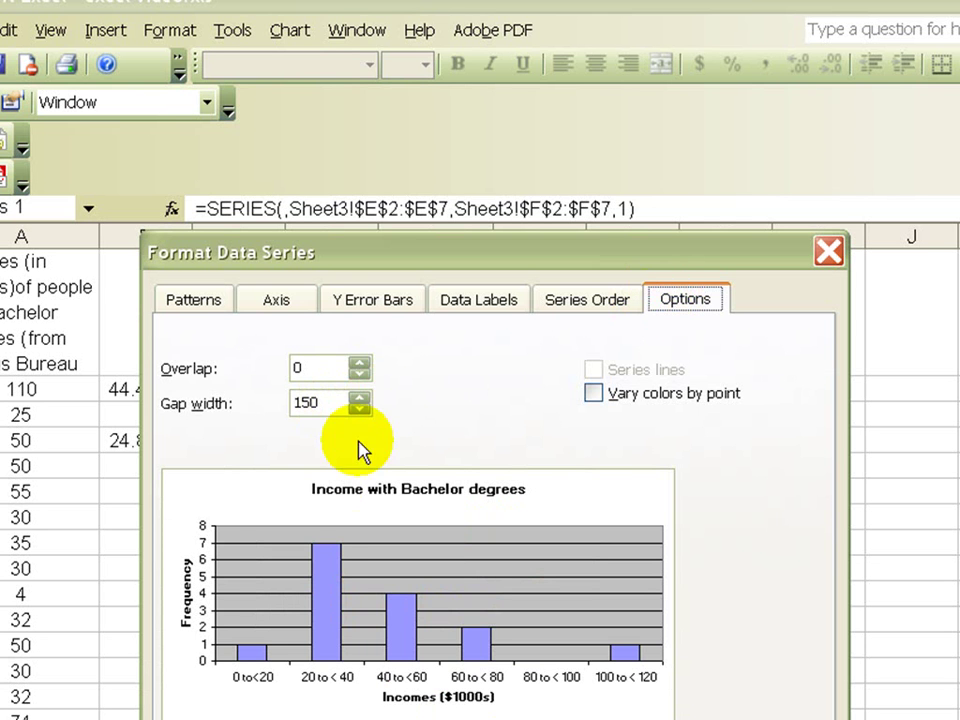
left_click(358, 409)
left_click(358, 409)
left_click(358, 409)
left_click(358, 409)
left_click(358, 409)
left_click(358, 409)
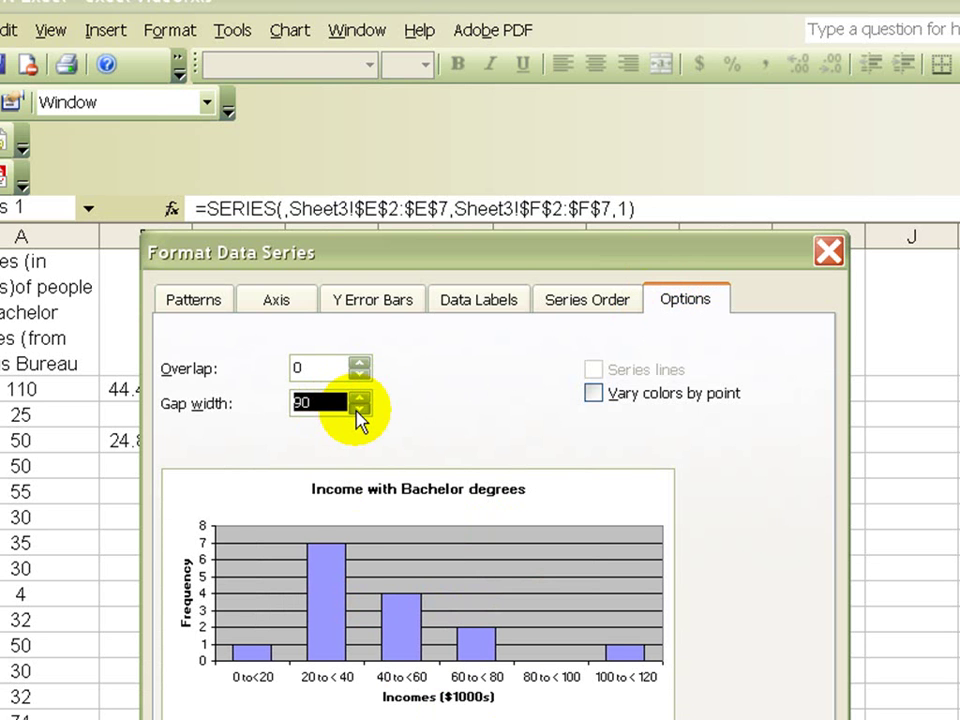
left_click(358, 409)
left_click(358, 409)
left_click(358, 409)
left_click(358, 409)
left_click(358, 409)
left_click(358, 409)
left_click(358, 409)
left_click(358, 409)
left_click(358, 409)
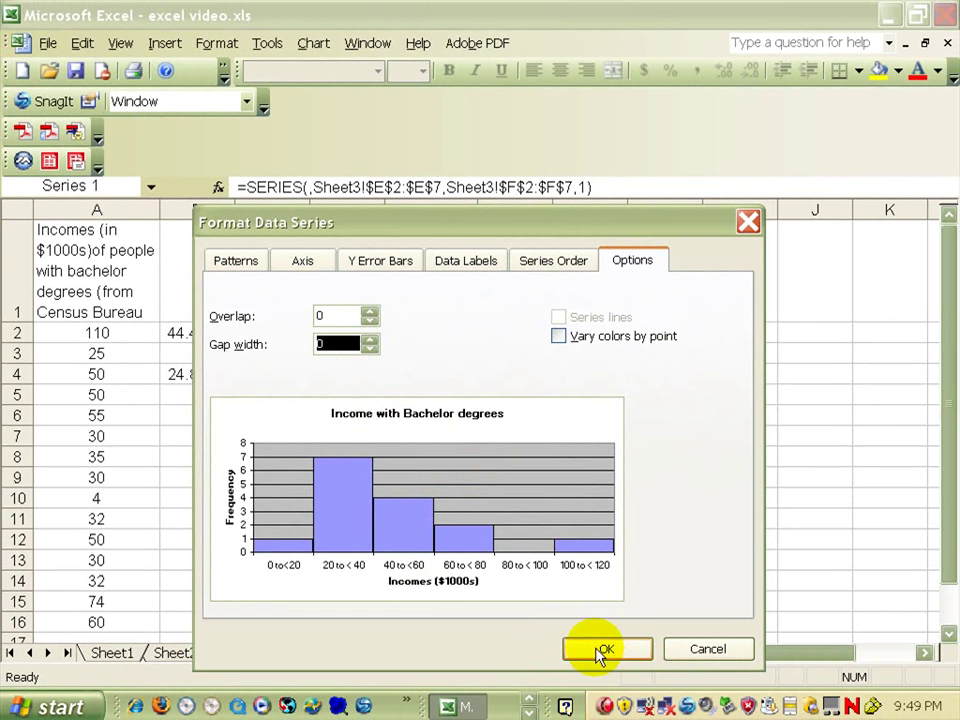
left_click(607, 650)
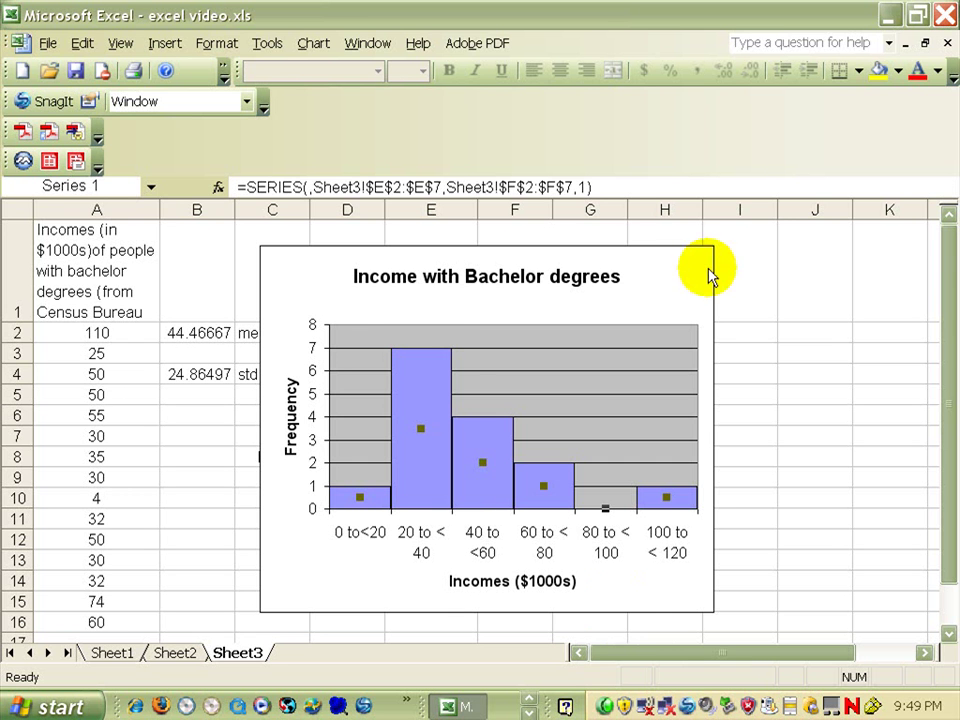
Move the histogram over columns E to J, clear of the mean, standard deviation and five-number summary
left_click_drag(685, 265, 825, 259)
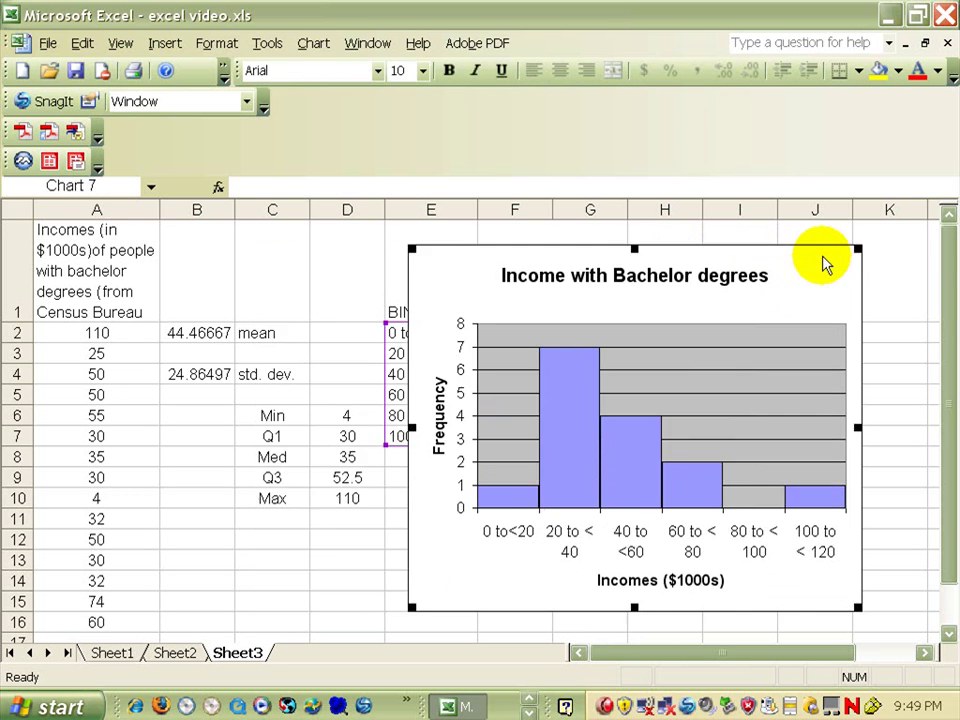
left_click_drag(467, 246, 455, 245)
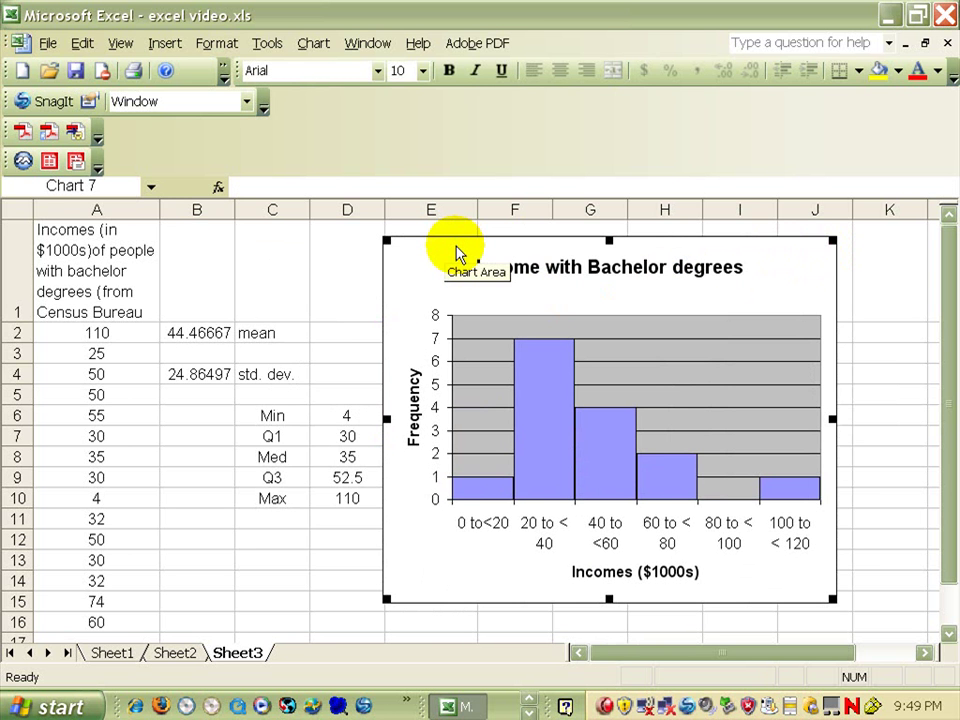
mouse_move(505, 250)
left_mouse_down()
mouse_move(611, 242)
mouse_move(506, 236)
mouse_move(510, 248)
left_mouse_up()
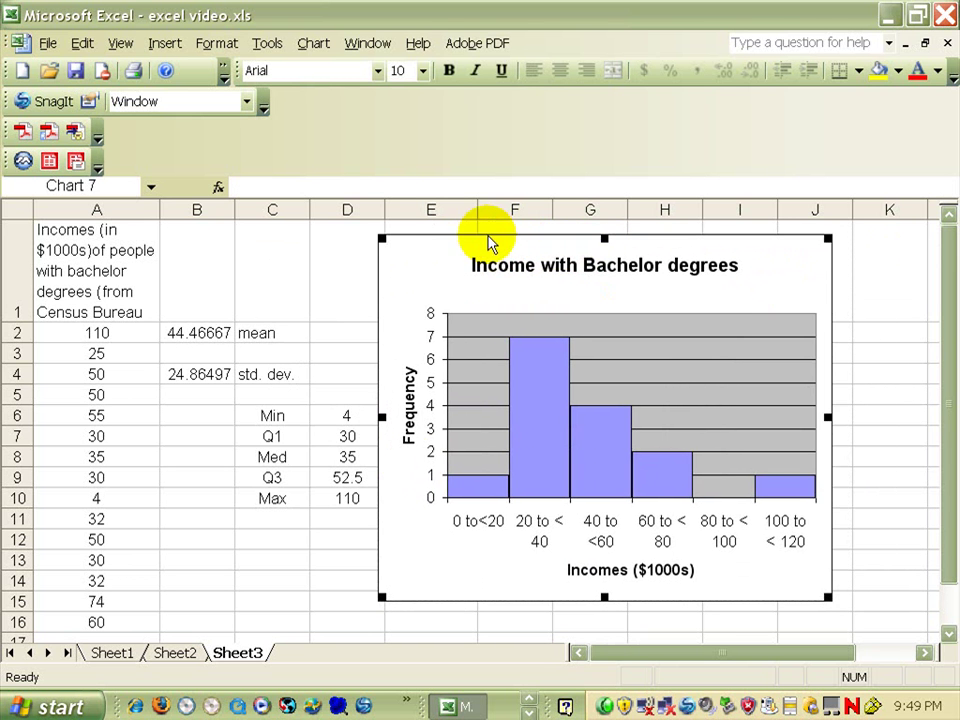
scroll(319, 461, "down", 1)
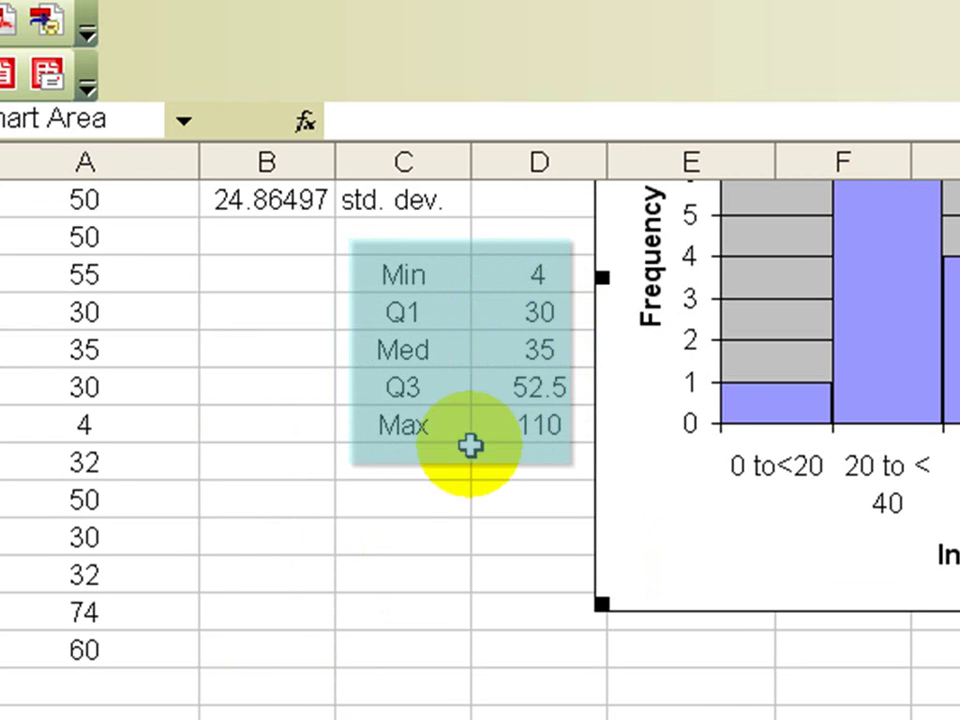
left_click(422, 508)
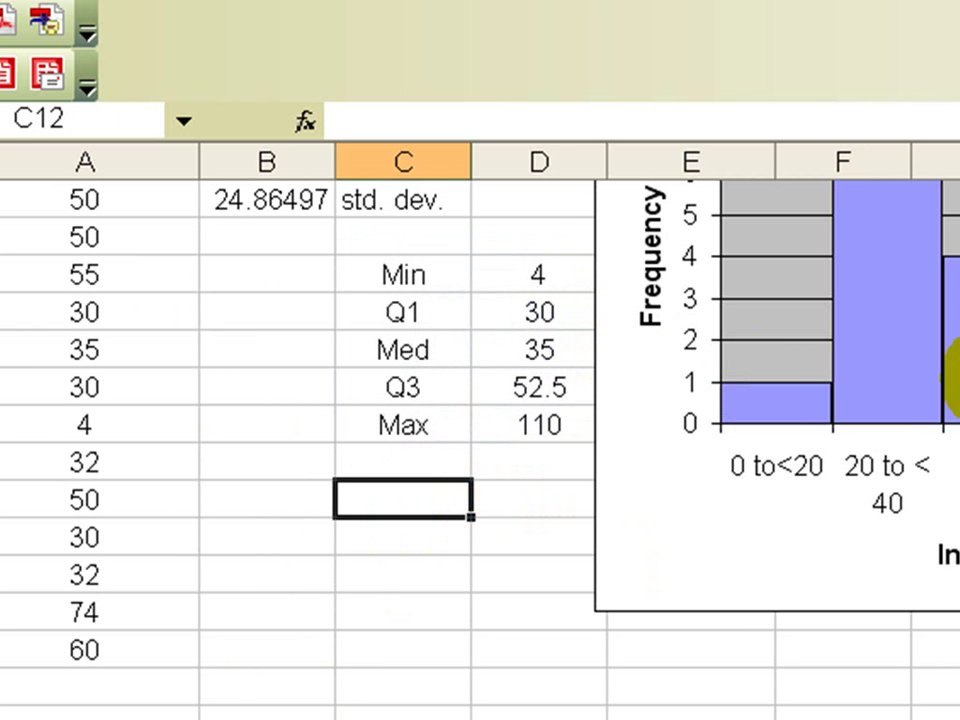
left_click(930, 480)
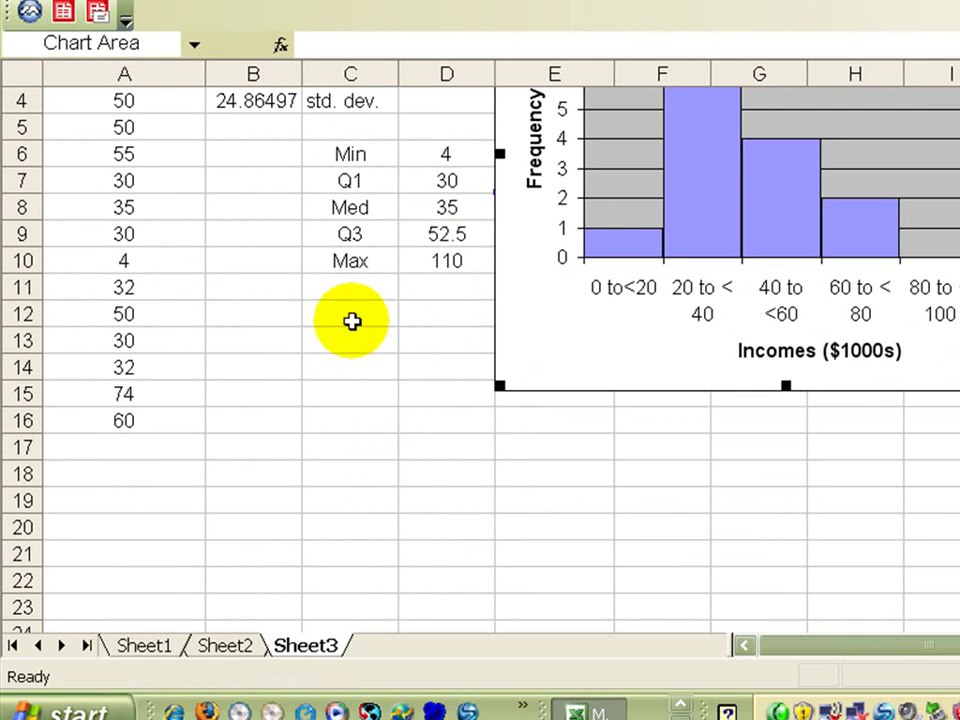
Enter the labels Q1, min, med, max and Q3 down cells C12 to C16
left_click(350, 319)
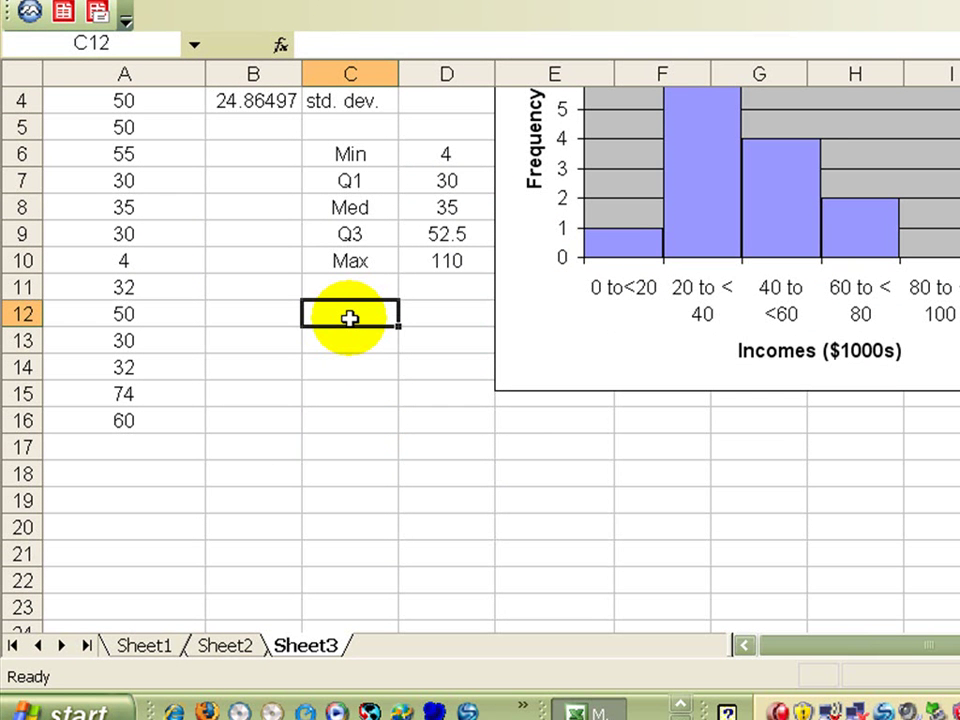
type("Q1")
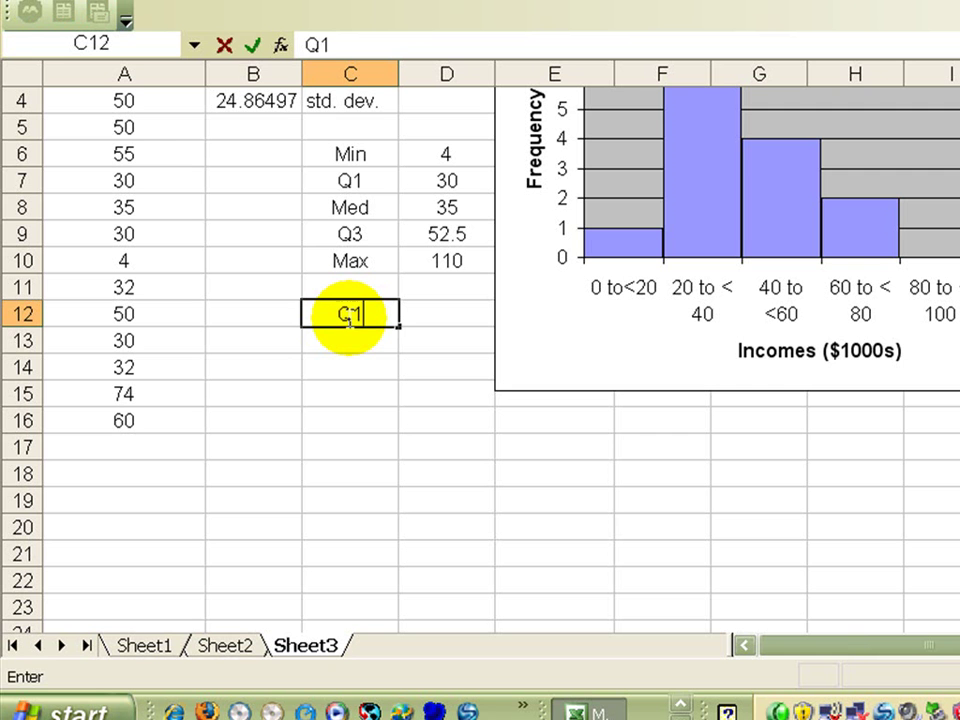
key("Return")
type("min")
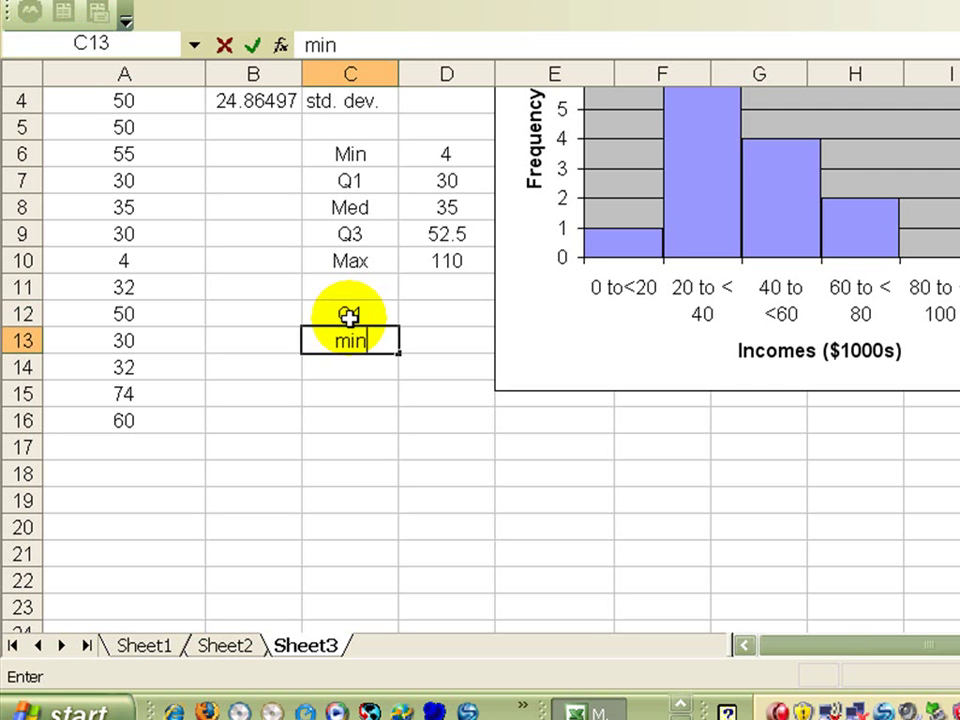
key("Return")
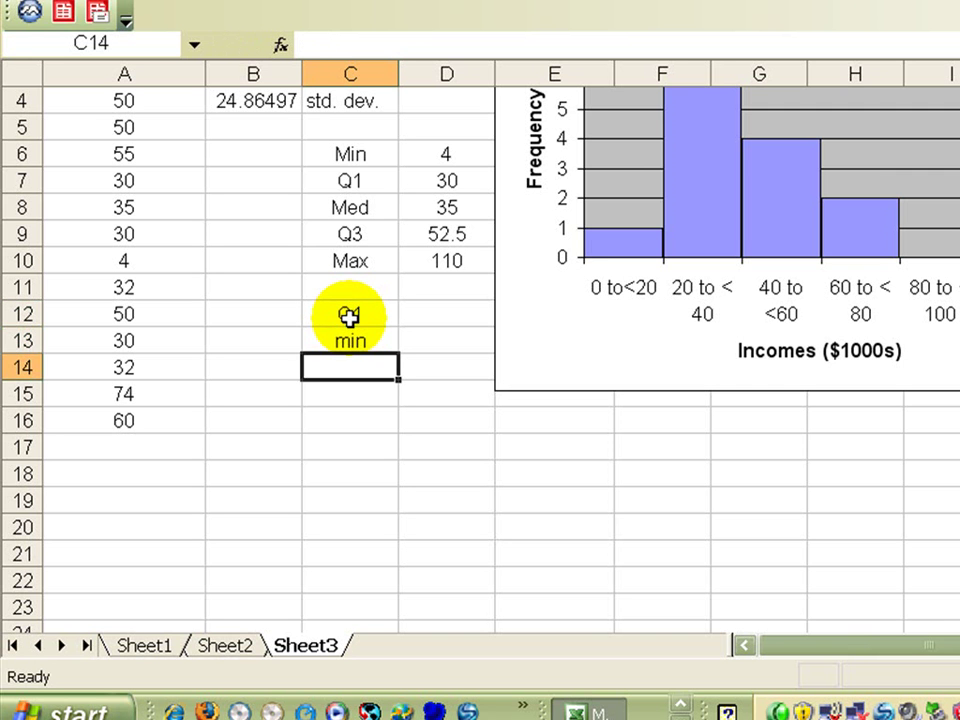
type("med")
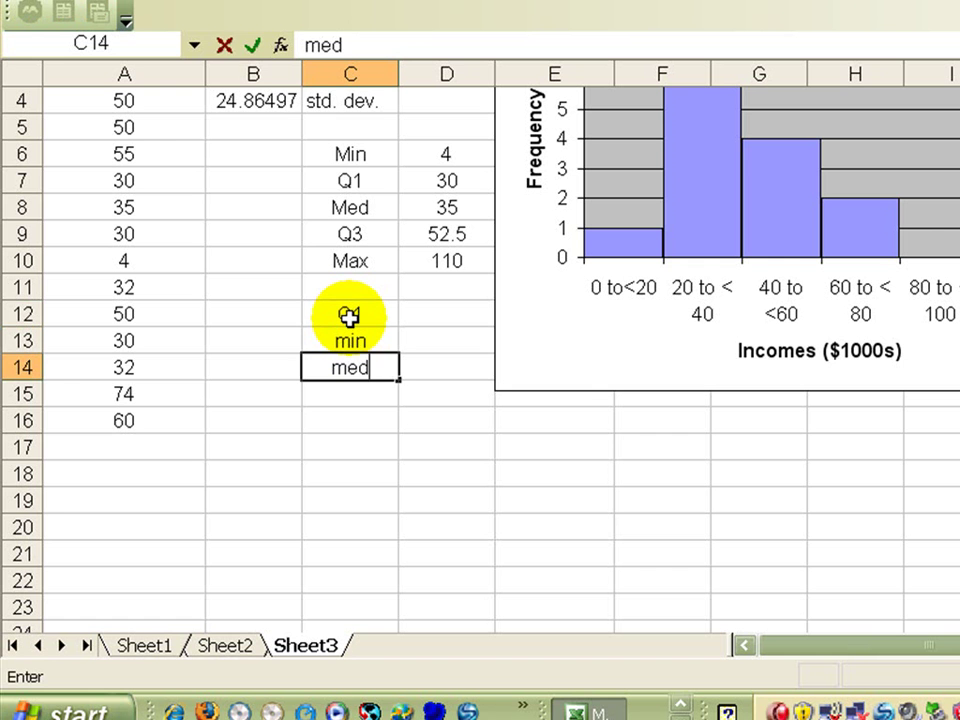
key("Return")
type("m")
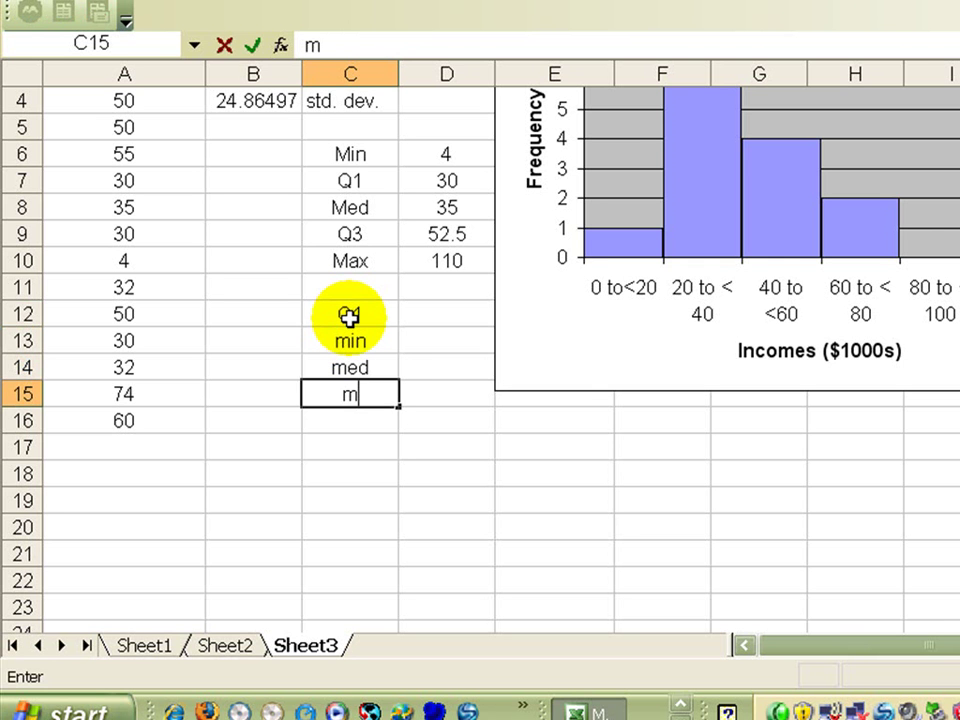
type("ax")
key("Return")
type("Q3")
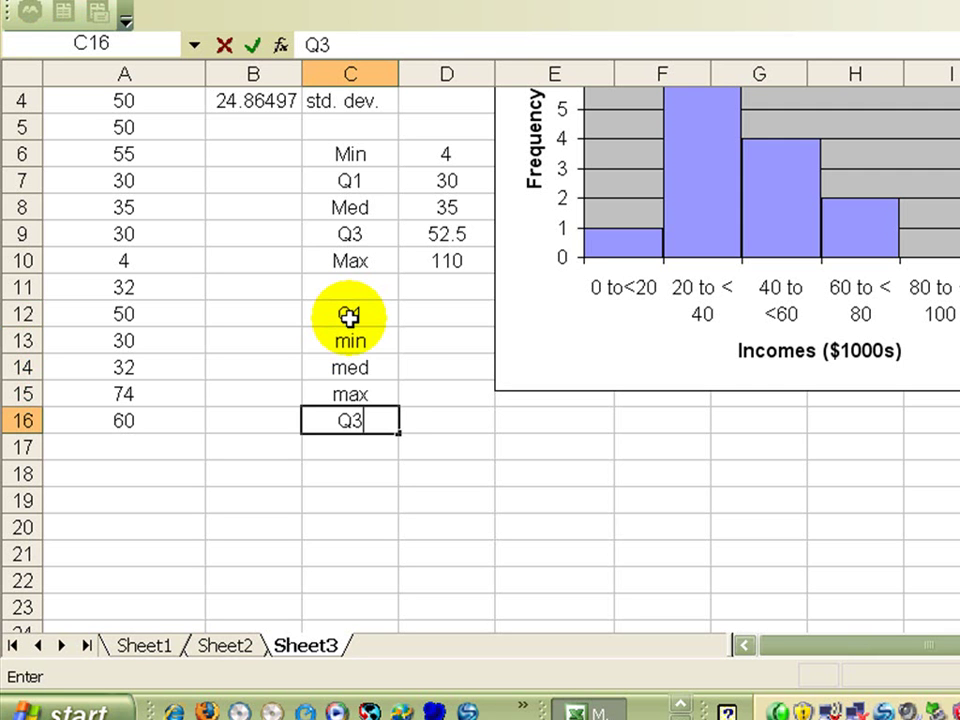
Fill in the values 30, 4, 35, 110 and 52.5 beside the labels in cells D12 to D16
left_click(441, 316)
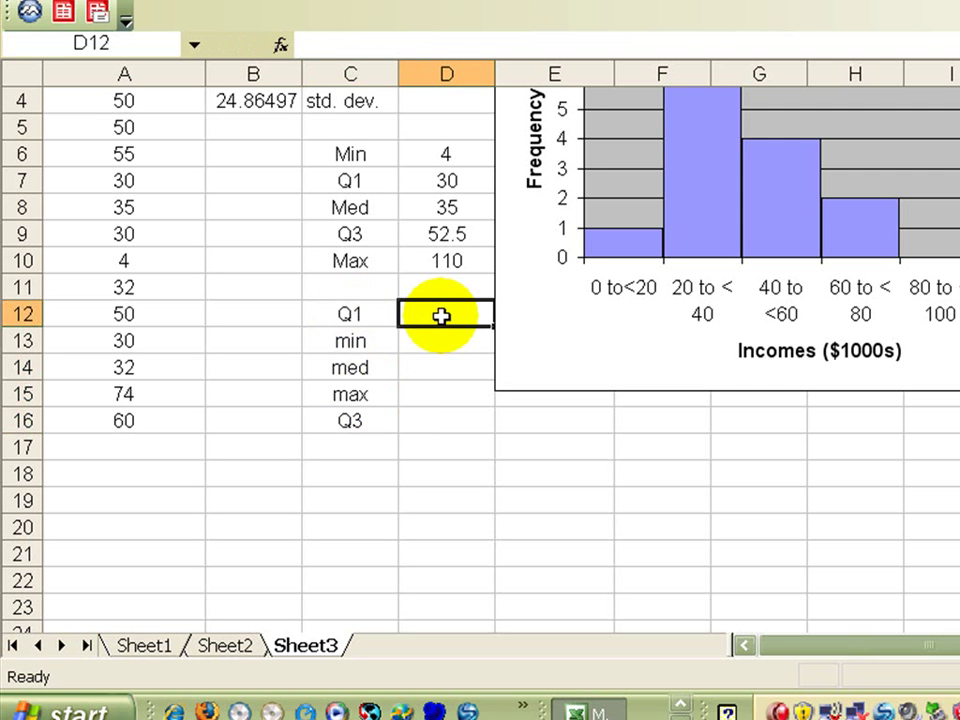
type("30")
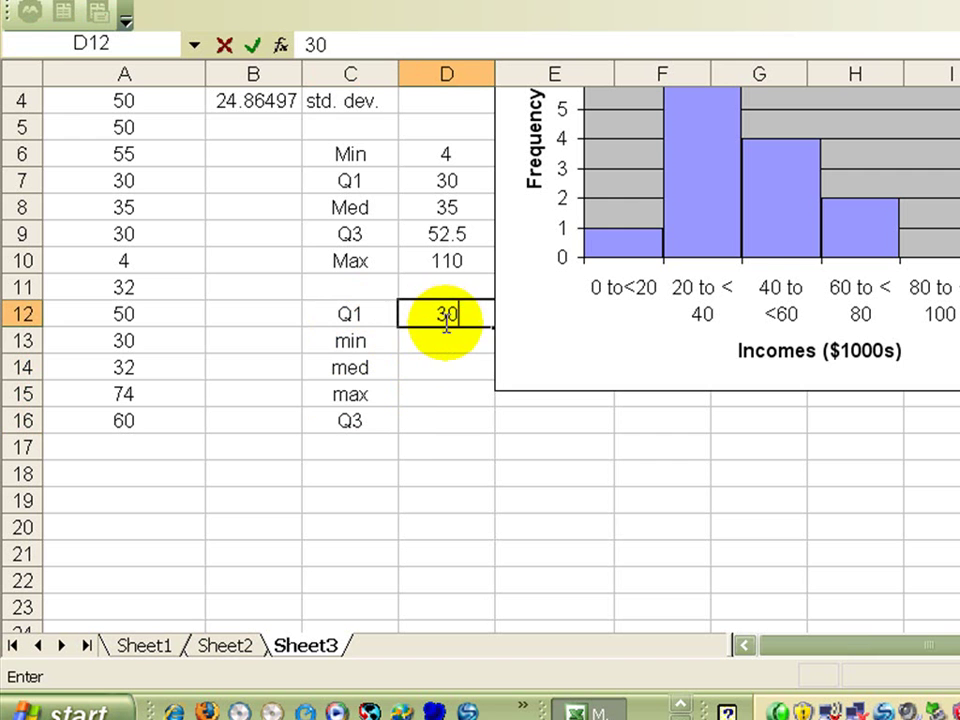
left_click(447, 343)
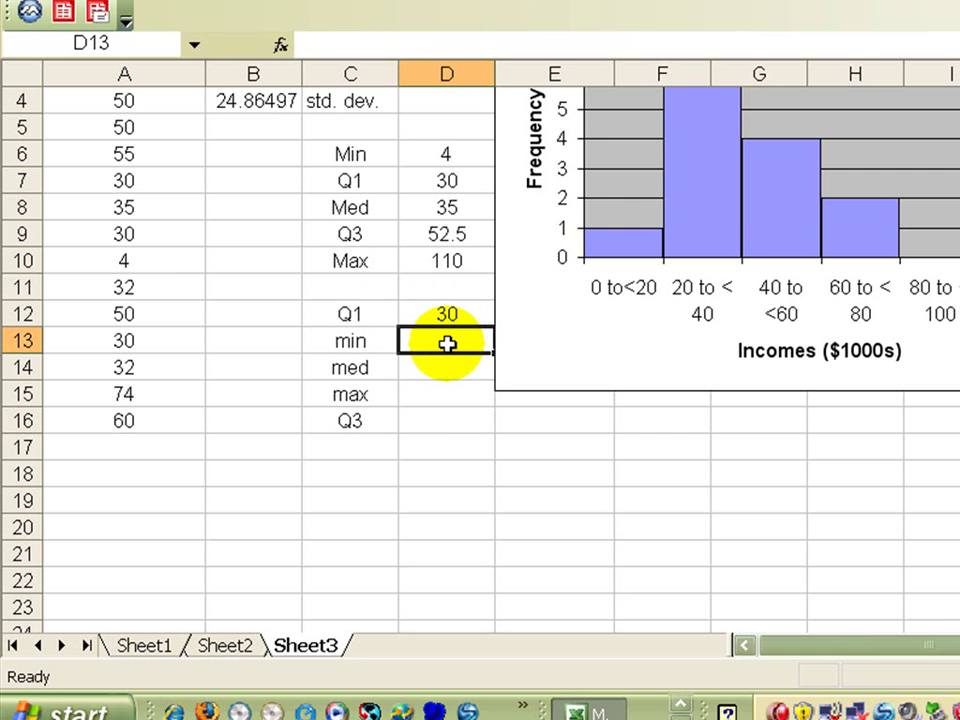
type("4")
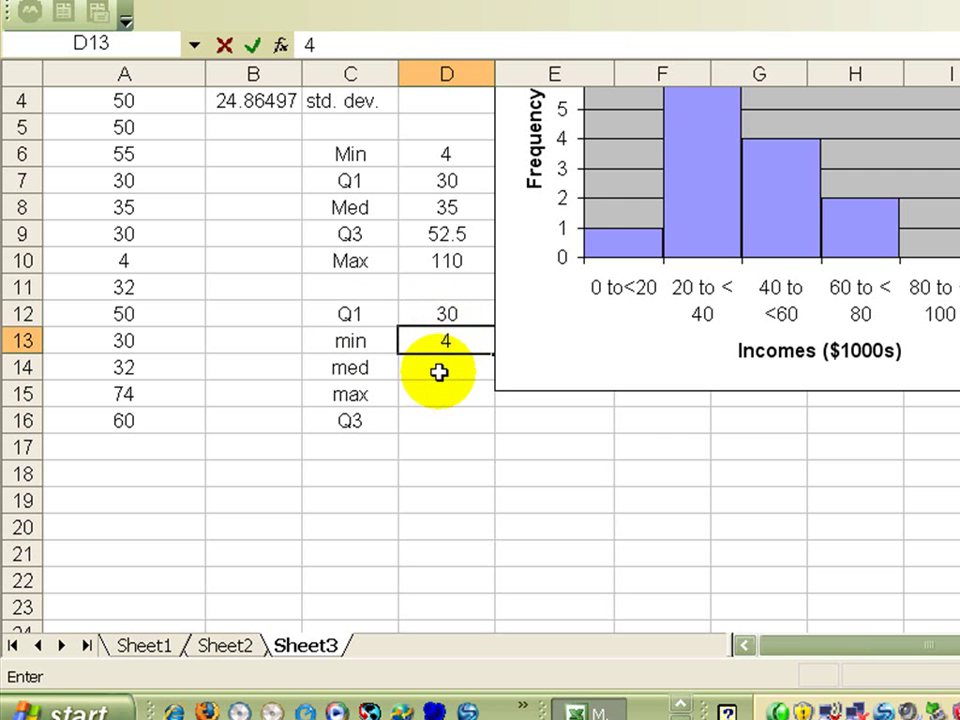
left_click(439, 371)
type("35")
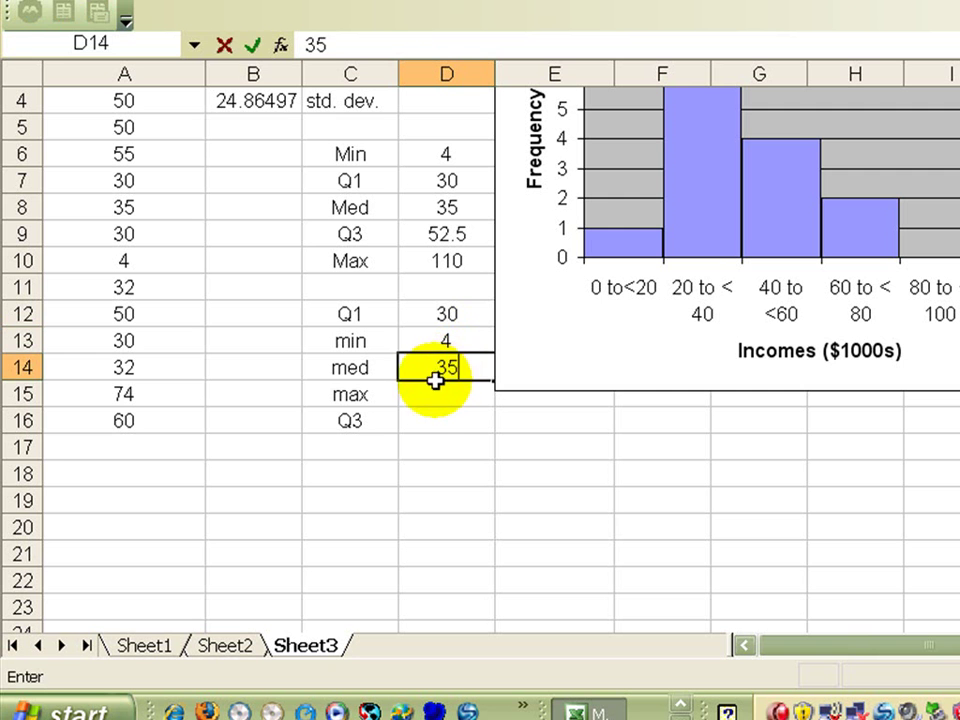
left_click(437, 394)
type("110")
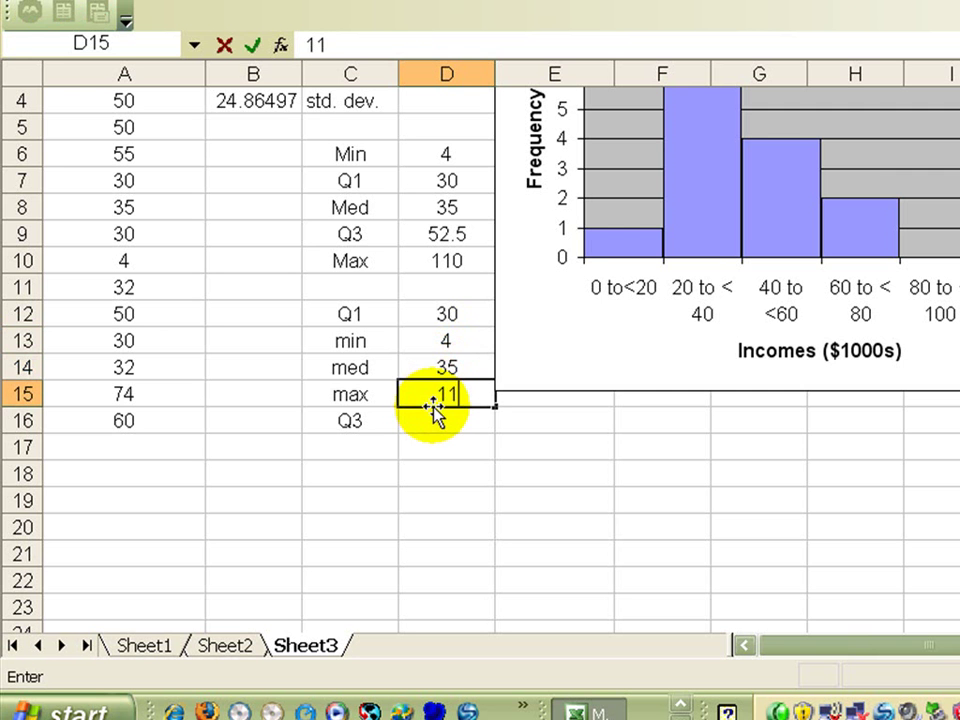
left_click(452, 428)
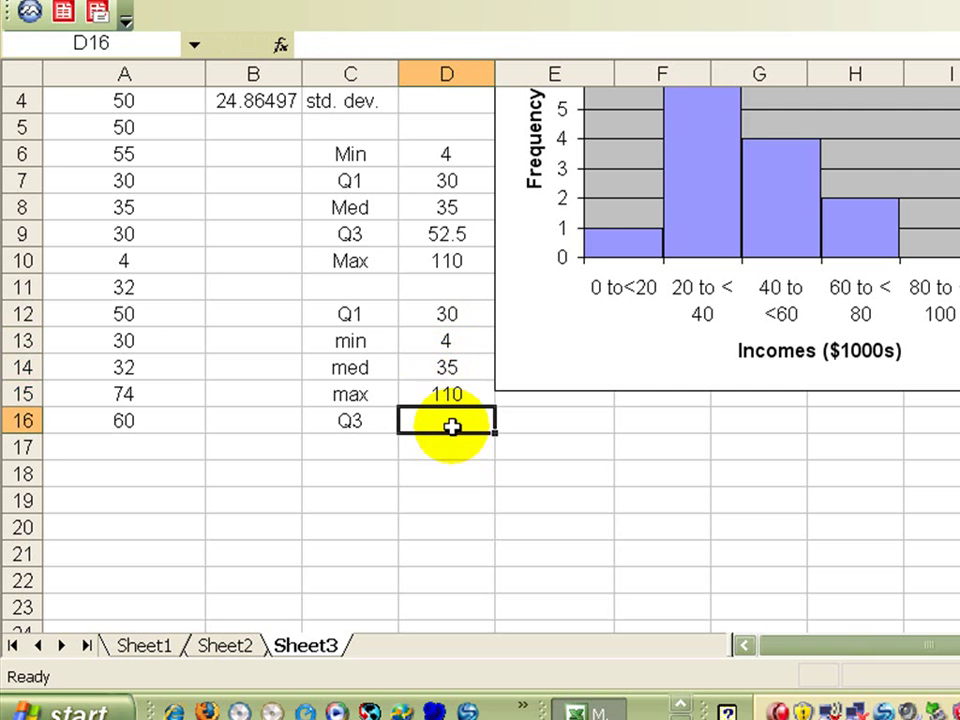
type("52")
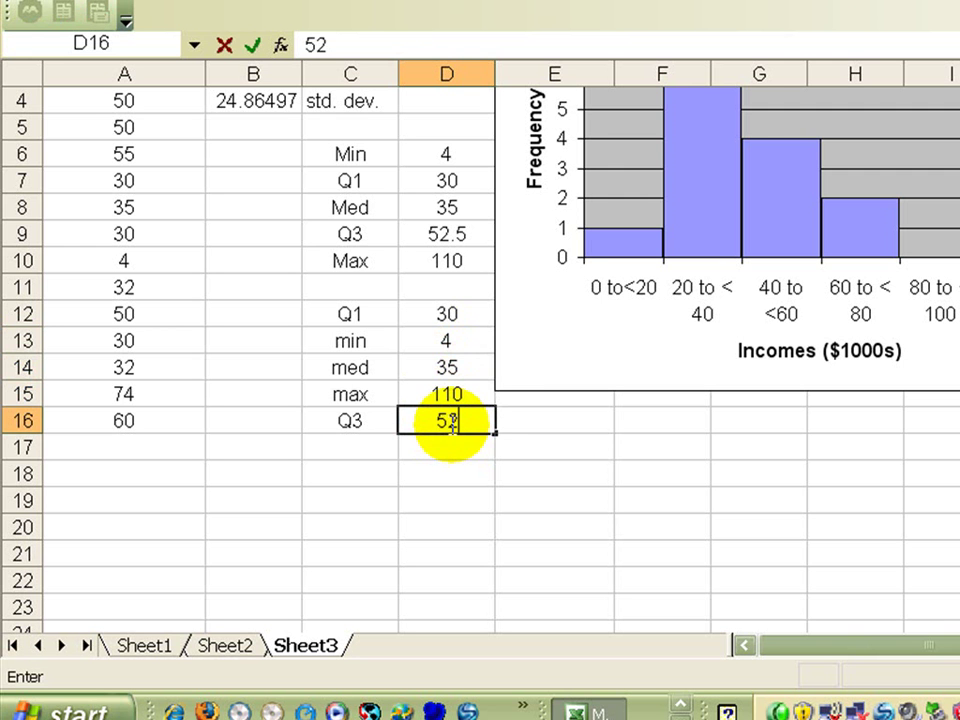
type(".5")
left_click(465, 472)
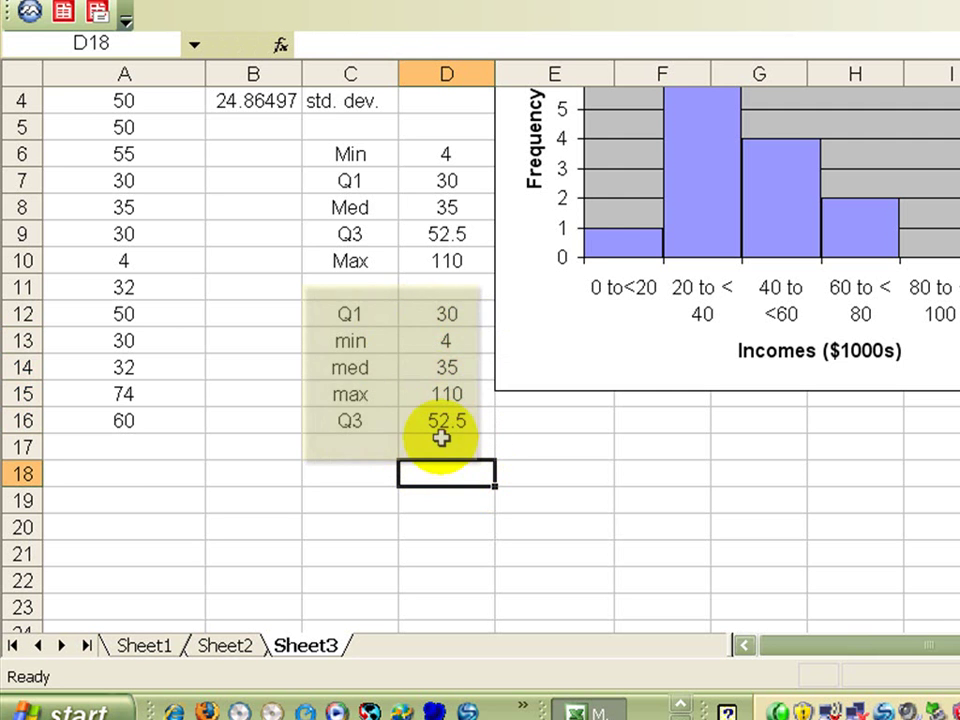
left_click(521, 424)
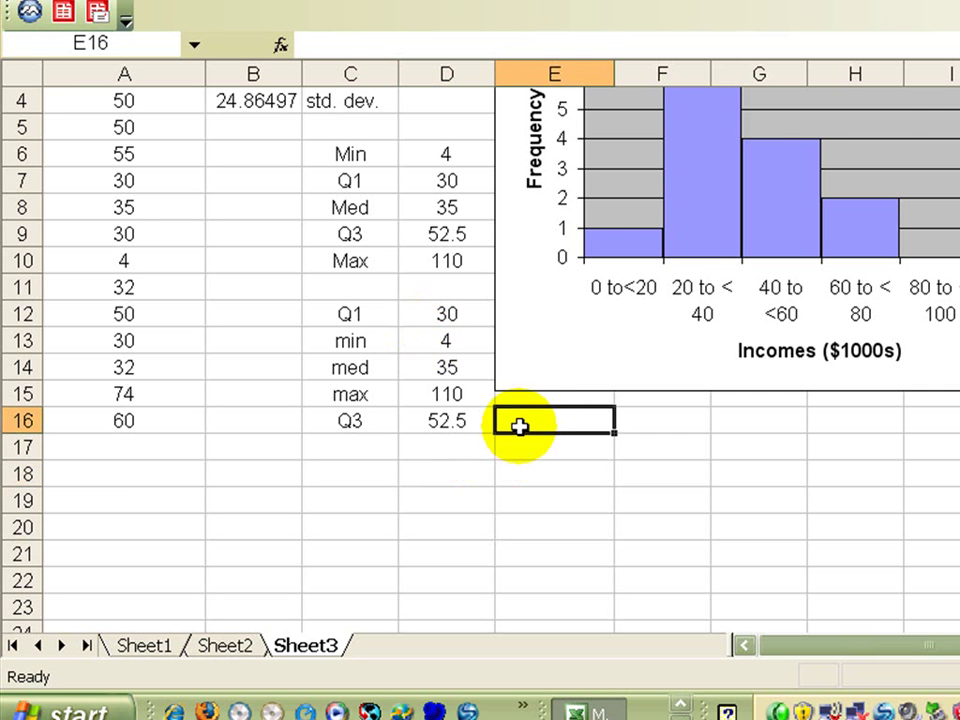
Start a chart from the range C12:D16 using the line with markers sub-type
left_click(344, 319)
left_click_drag(344, 319, 411, 420)
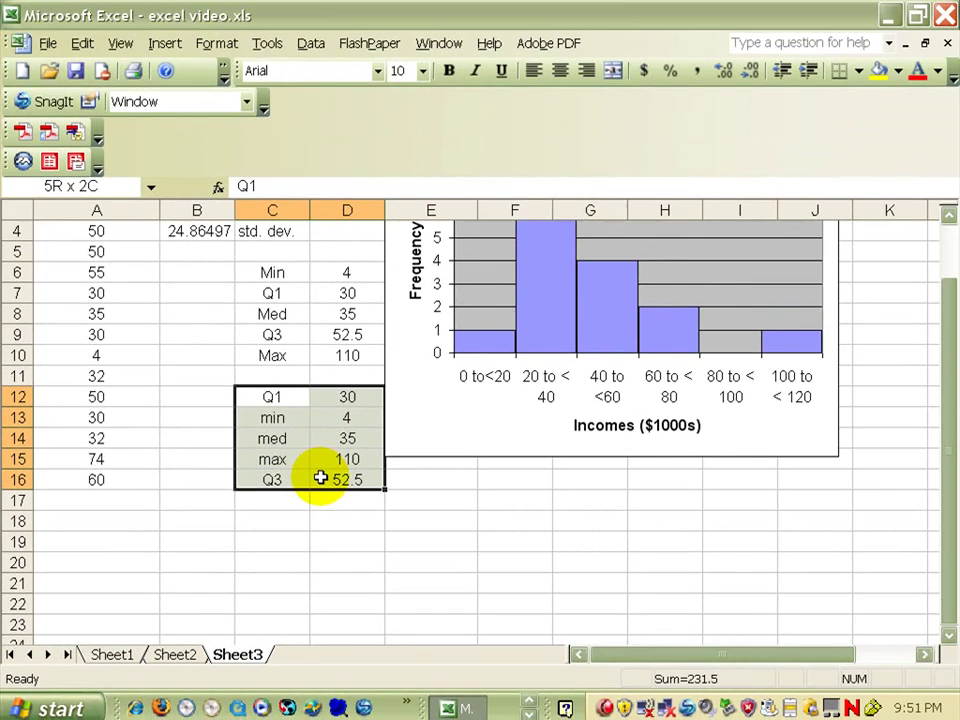
left_click_drag(320, 478, 319, 476)
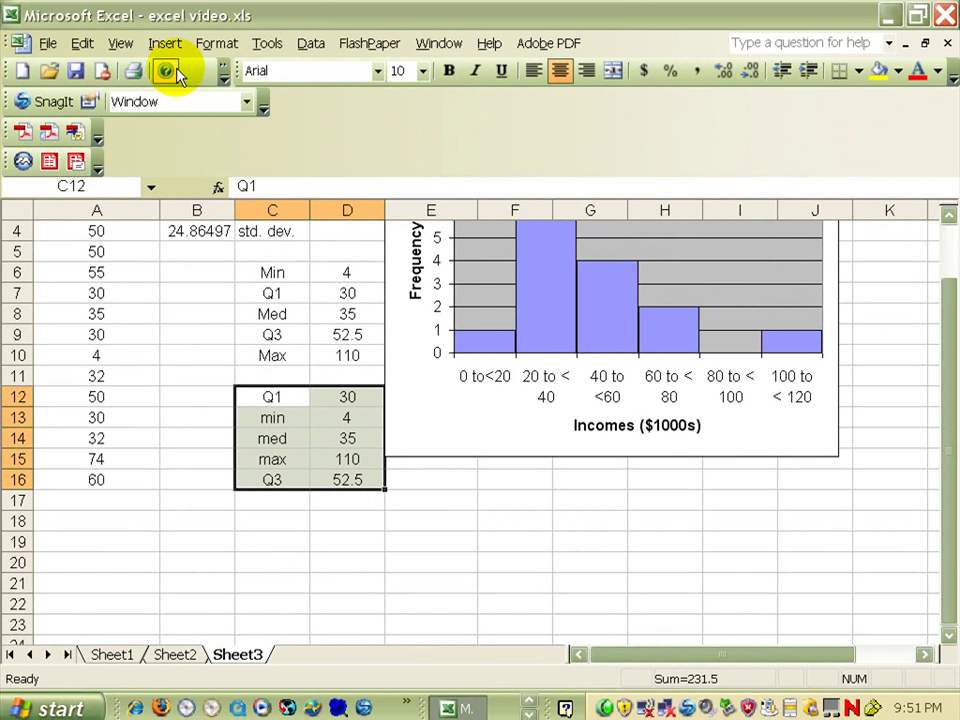
left_click(165, 44)
left_click(180, 143)
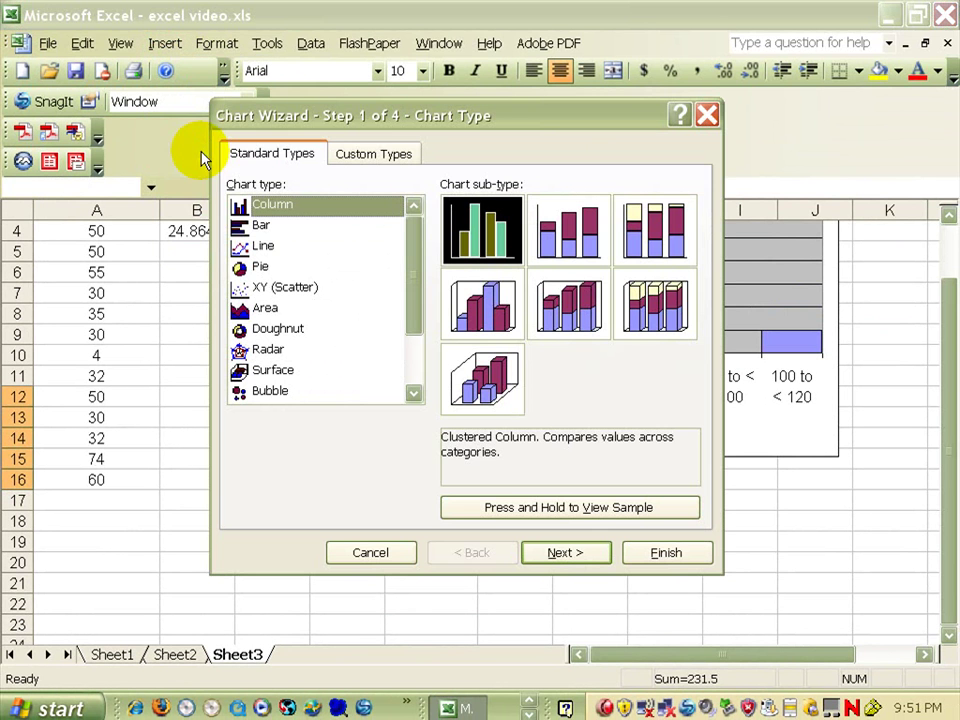
left_click(240, 249)
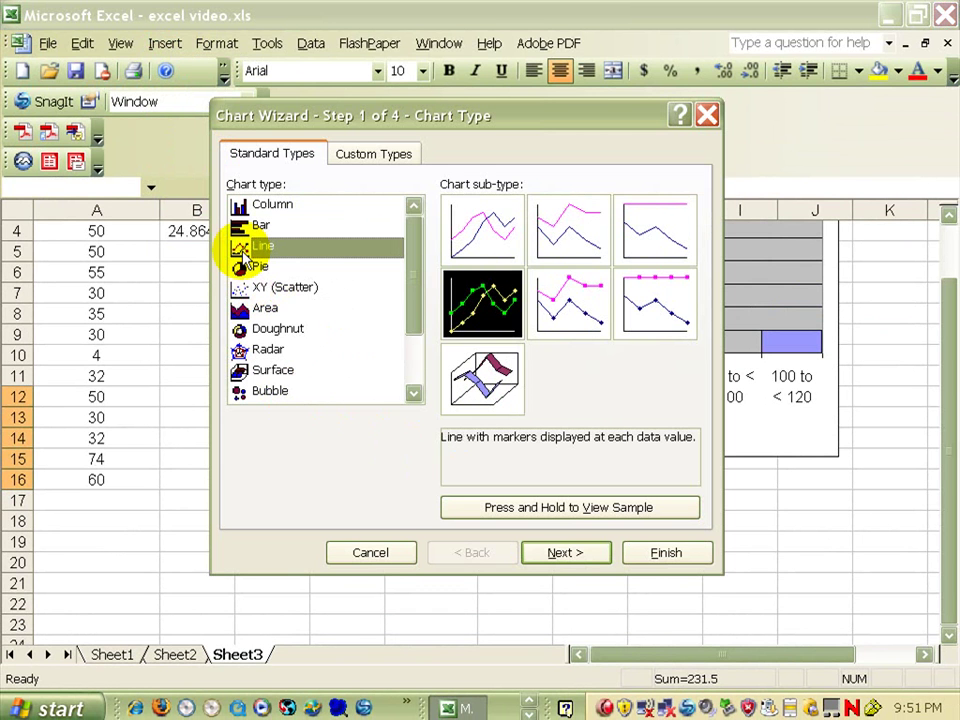
left_click(481, 308)
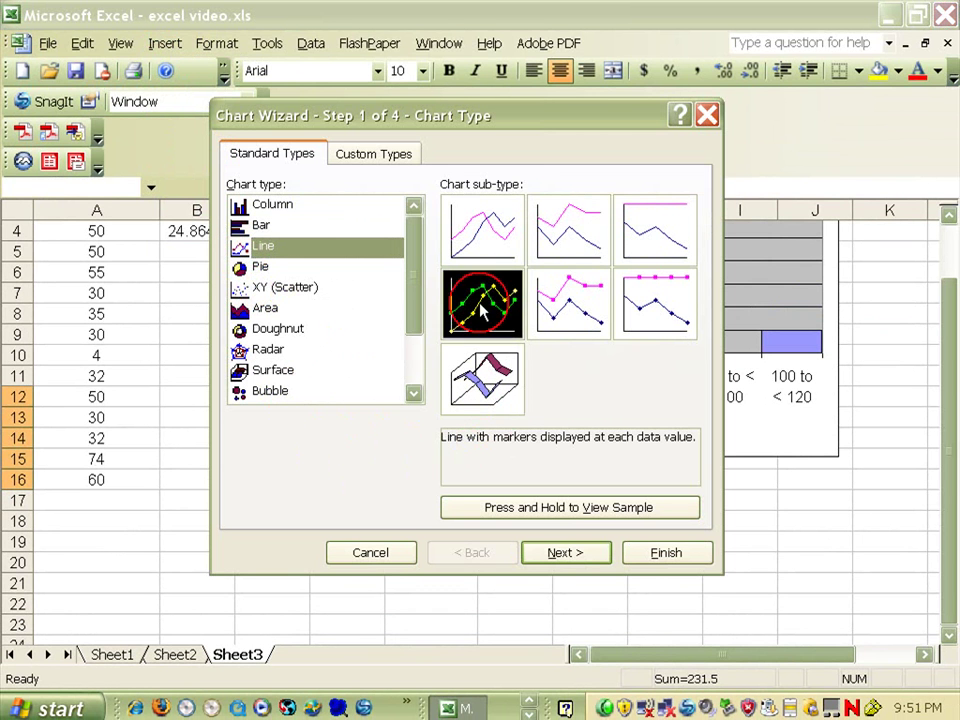
left_click(563, 553)
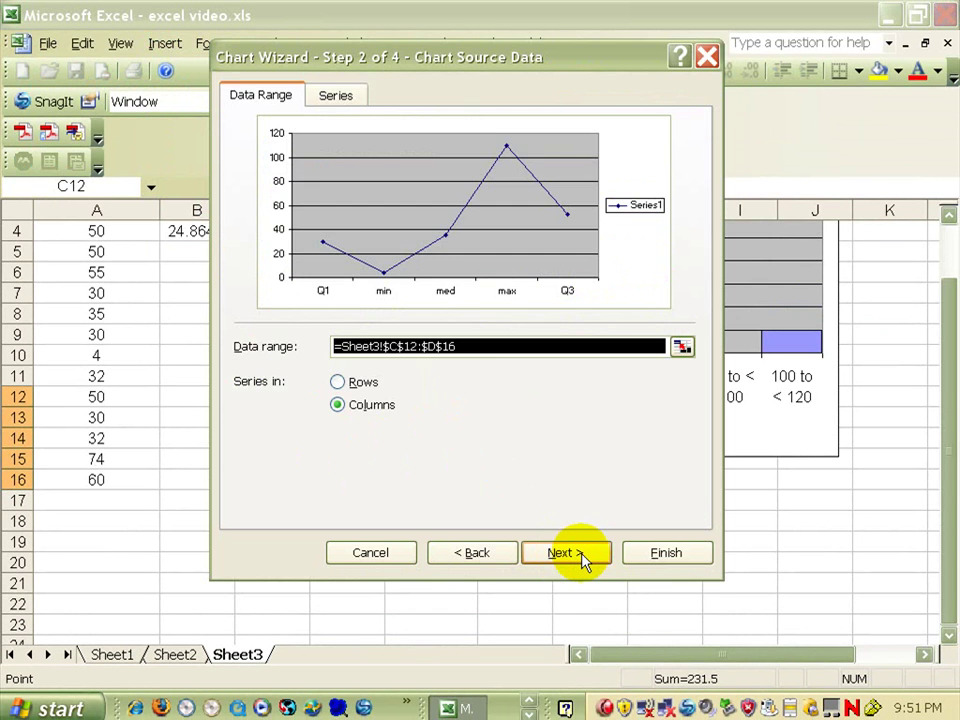
Plot the chart's series in rows and finish creating it without titles
left_click(339, 382)
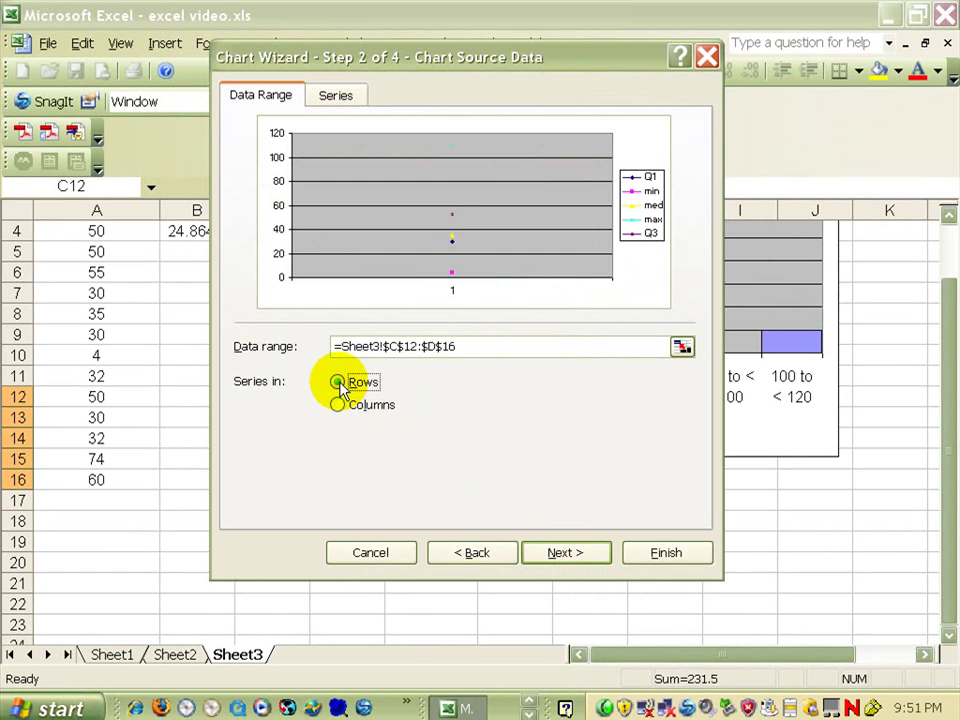
left_click(564, 554)
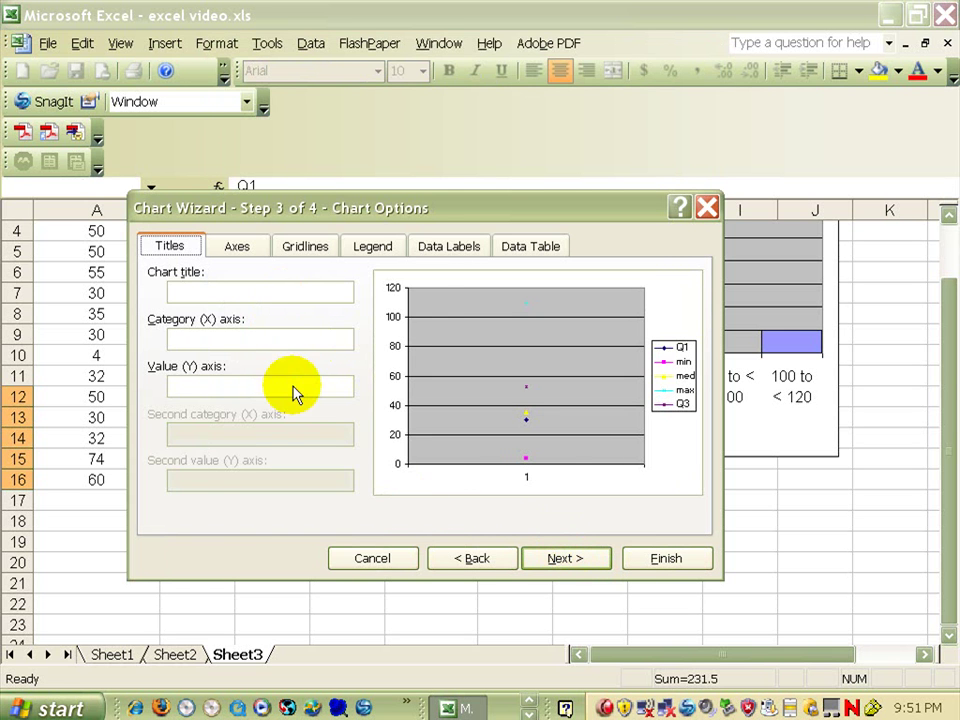
left_click(645, 563)
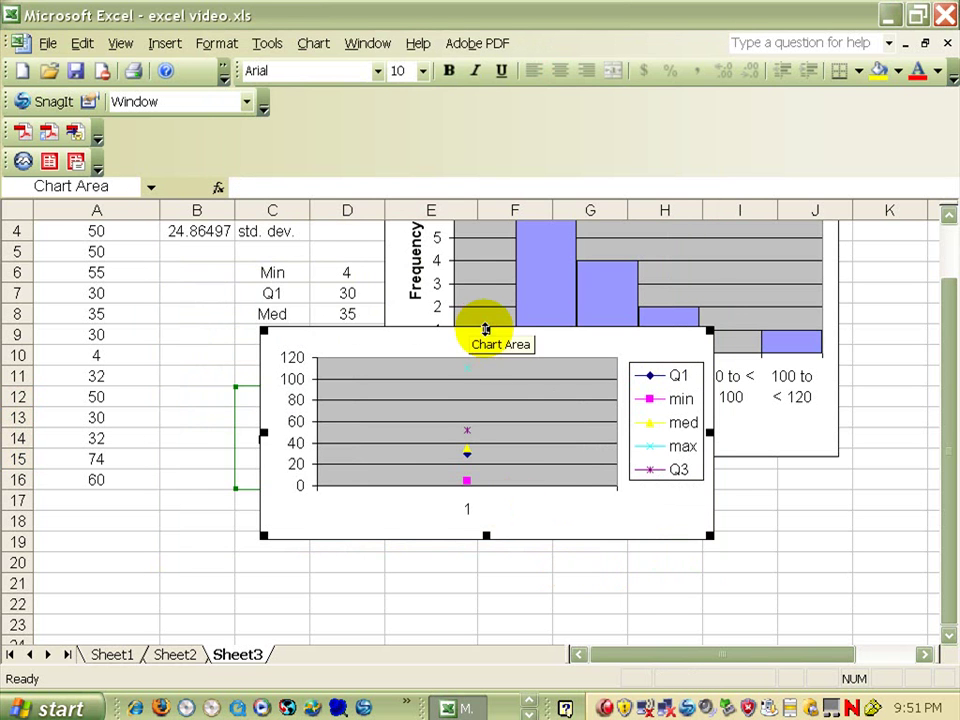
Enlarge the new line chart by extending its upper, lower and right edges, reaching column J
left_click_drag(485, 330, 487, 232)
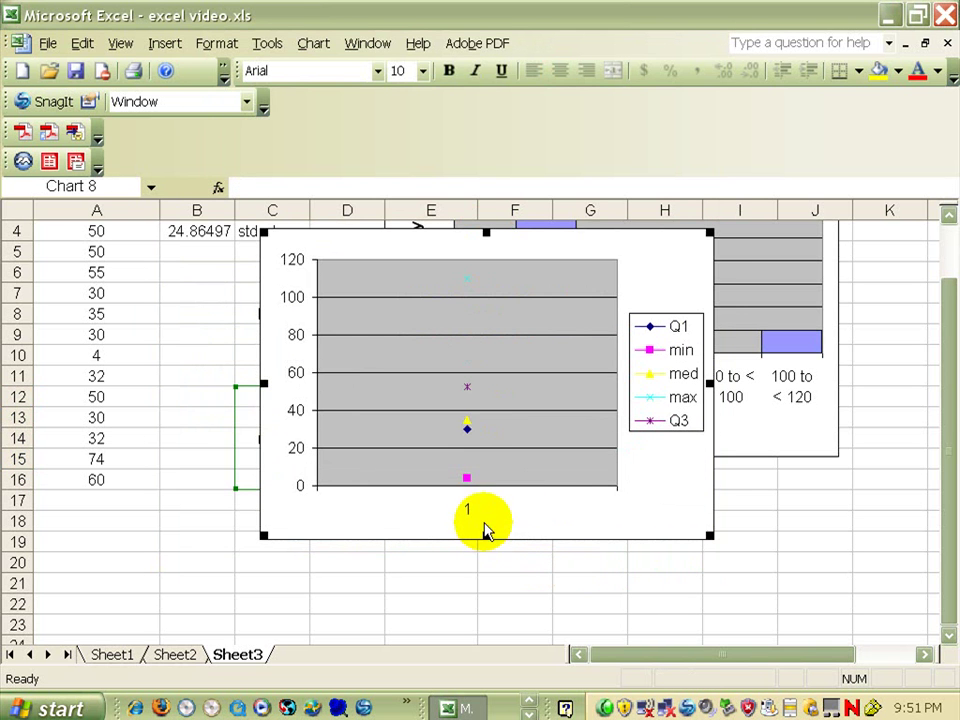
left_click_drag(486, 537, 481, 597)
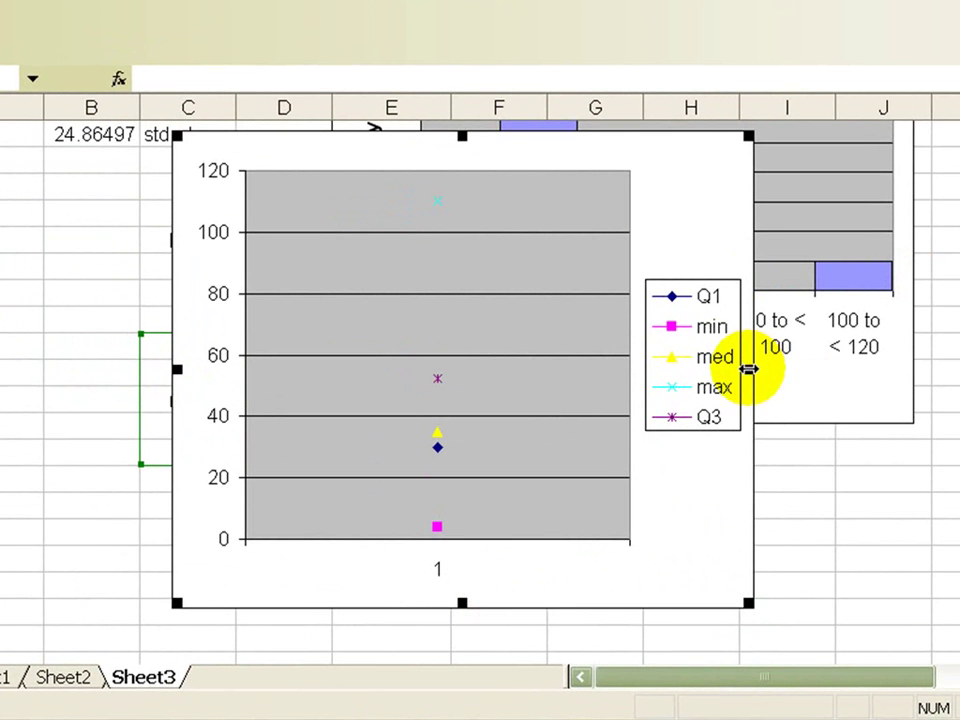
left_click_drag(749, 369, 922, 369)
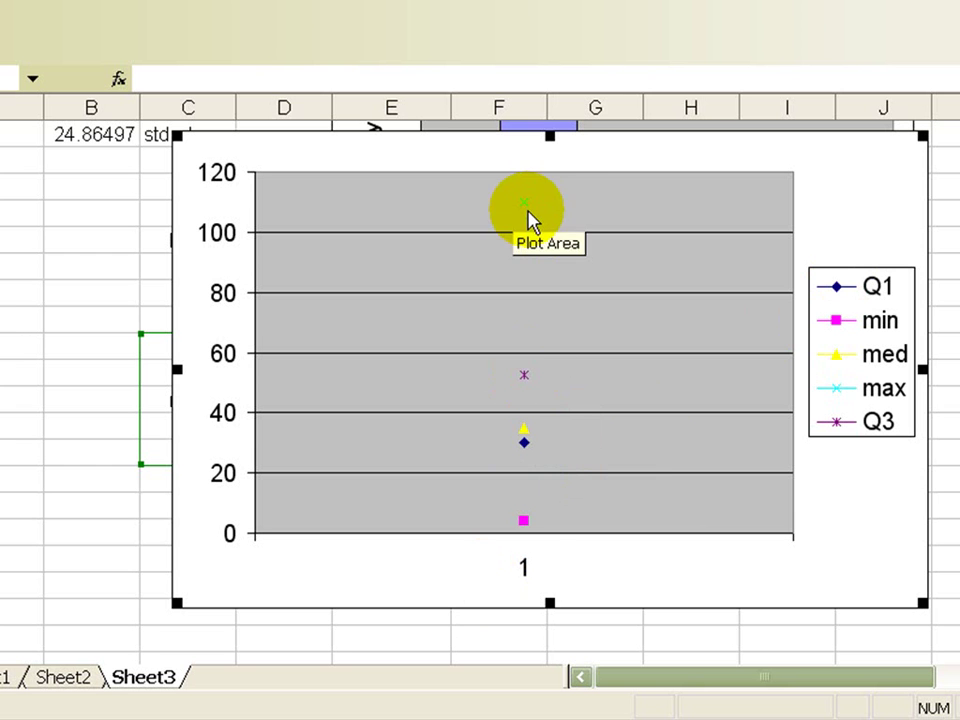
Turn on drop lines and up/down bars in the options of the med data series
right_click(523, 431)
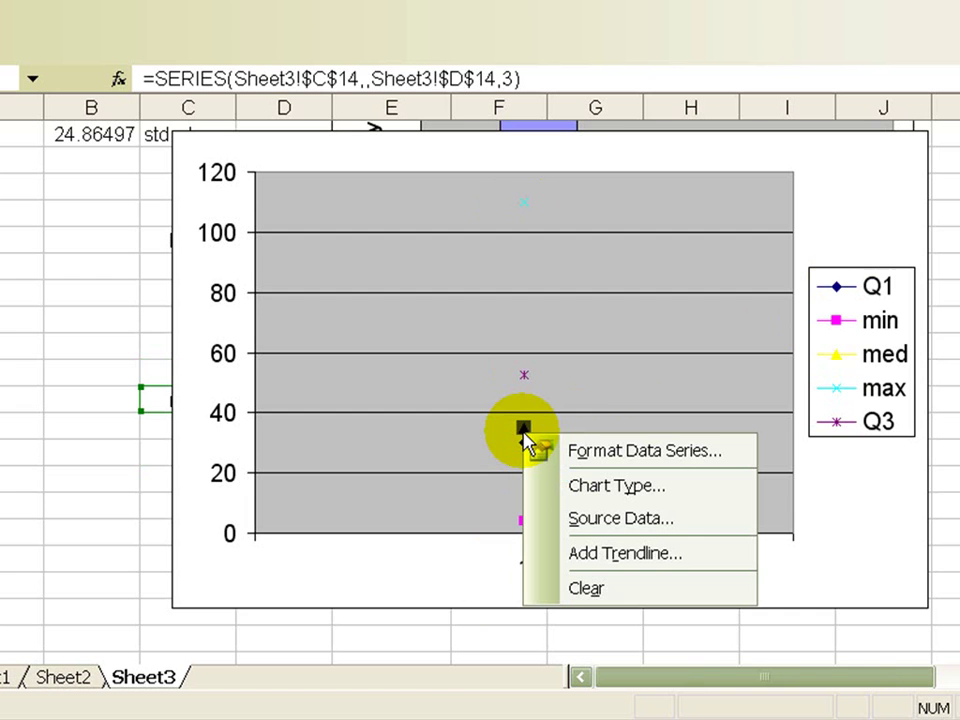
left_click(604, 451)
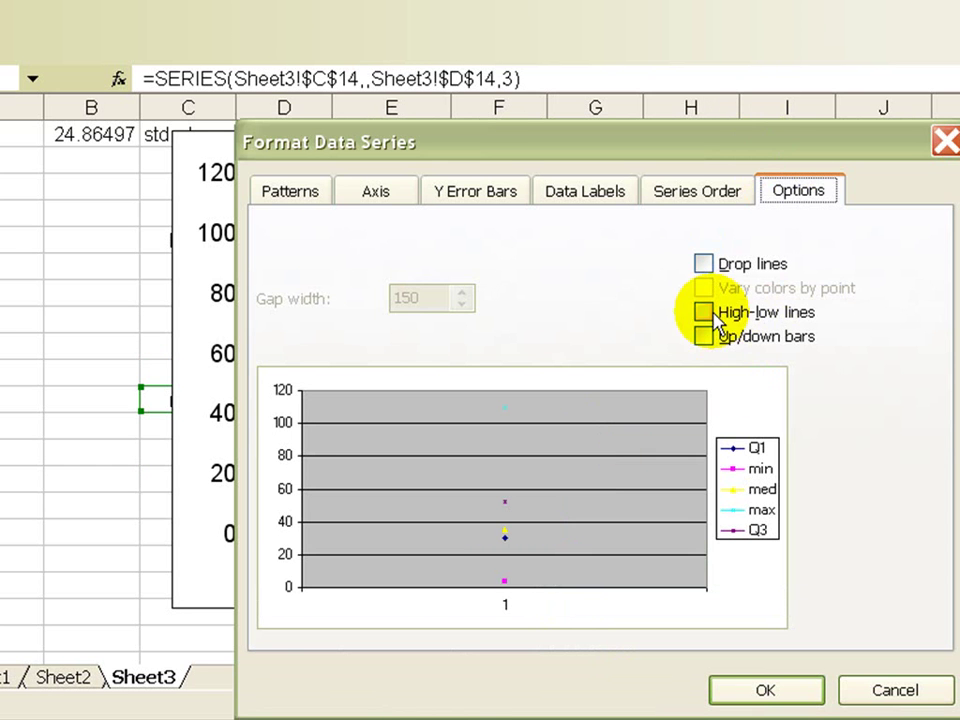
left_click(704, 264)
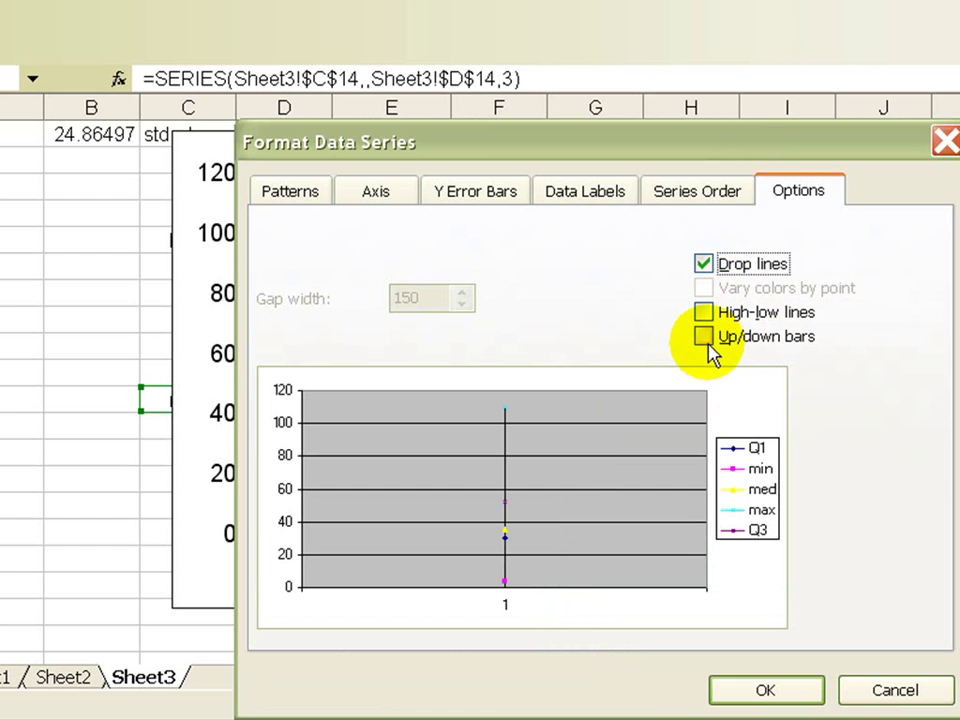
left_click(705, 338)
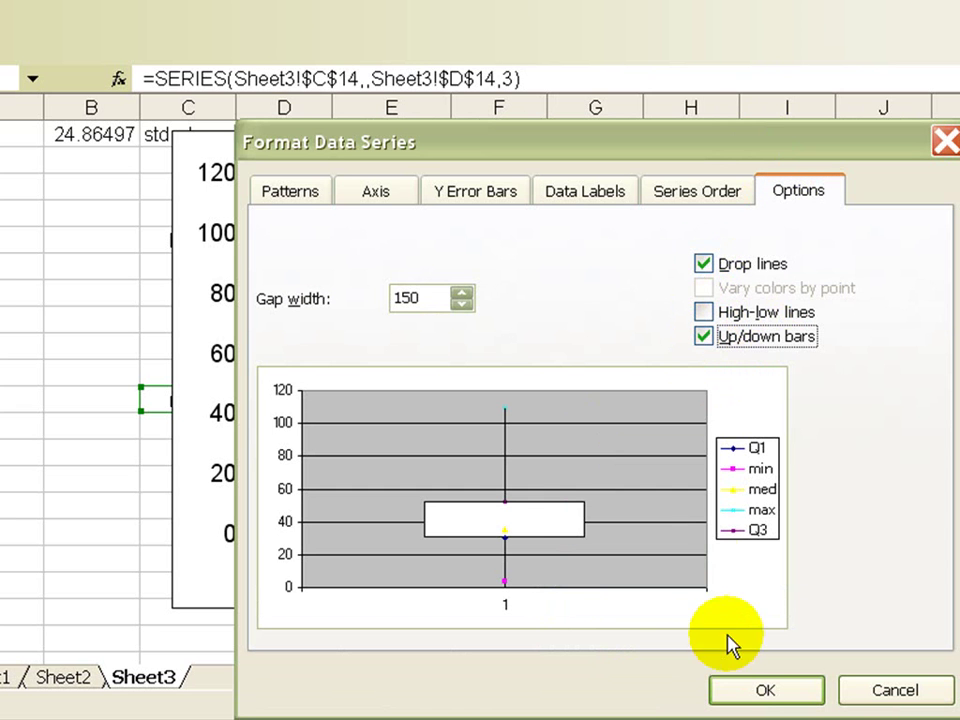
Set the gap width of the box plot's up/down bars to 300 to narrow the box
left_click(462, 304)
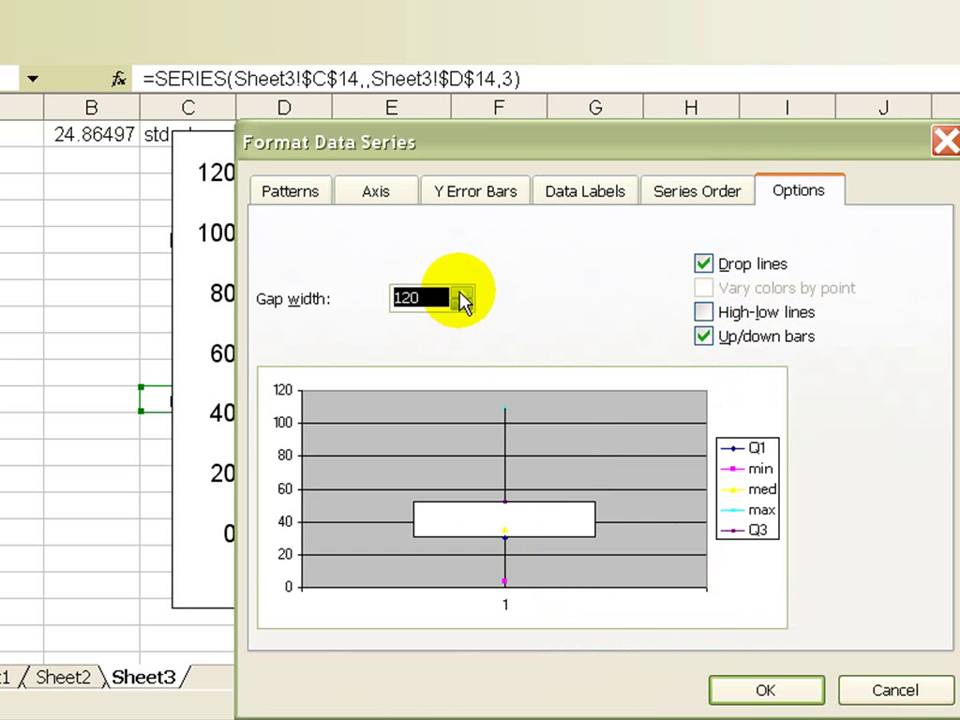
left_click(462, 293)
left_click(462, 293)
left_click(462, 293)
left_click(462, 293)
left_click(462, 293)
left_click(462, 293)
left_click(462, 293)
left_click(462, 293)
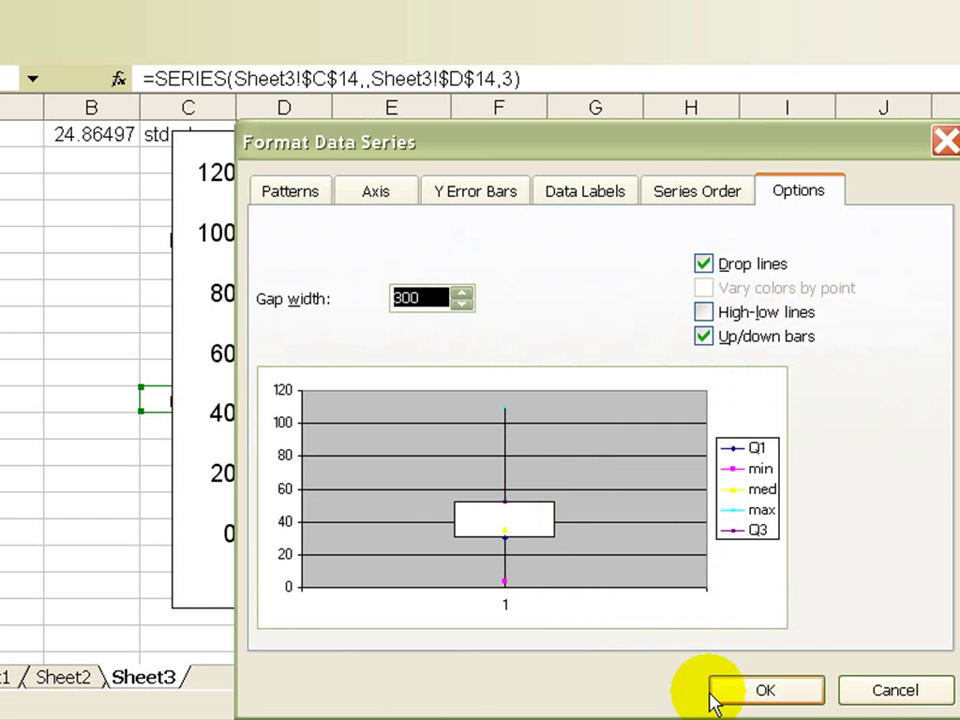
left_click(764, 692)
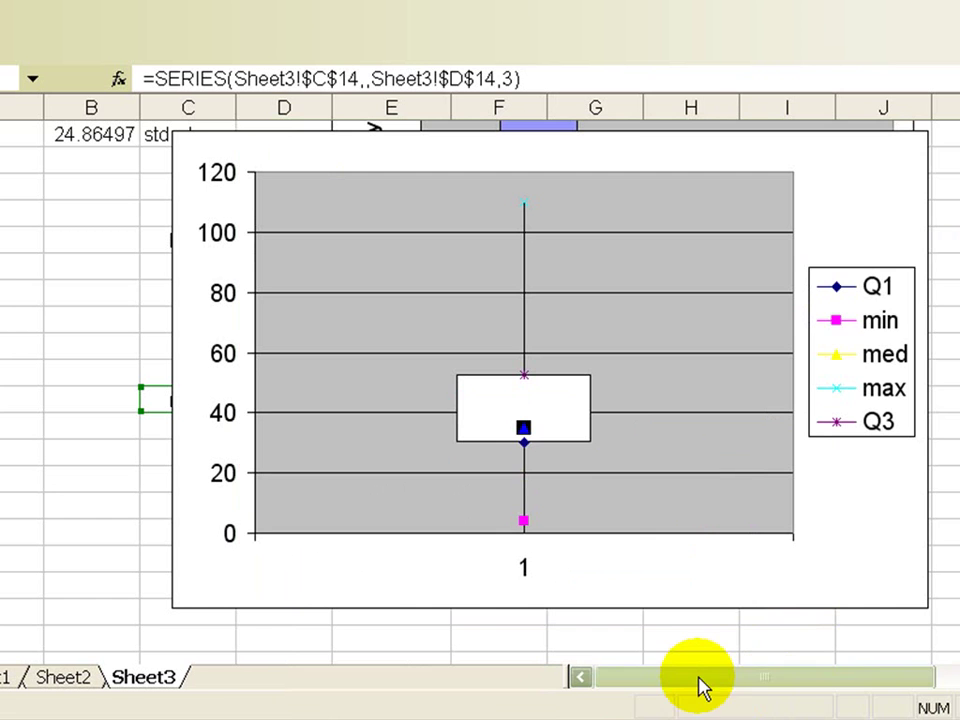
left_click(613, 510)
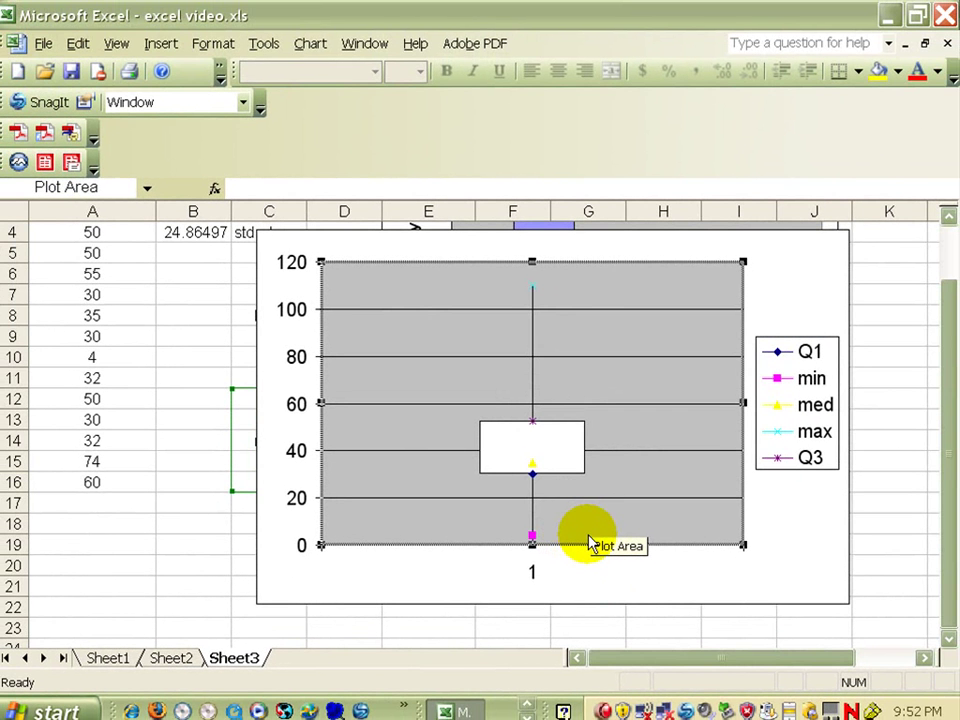
Enlarge the Q1 series marker in the box plot to 13 pts
double_click(531, 479)
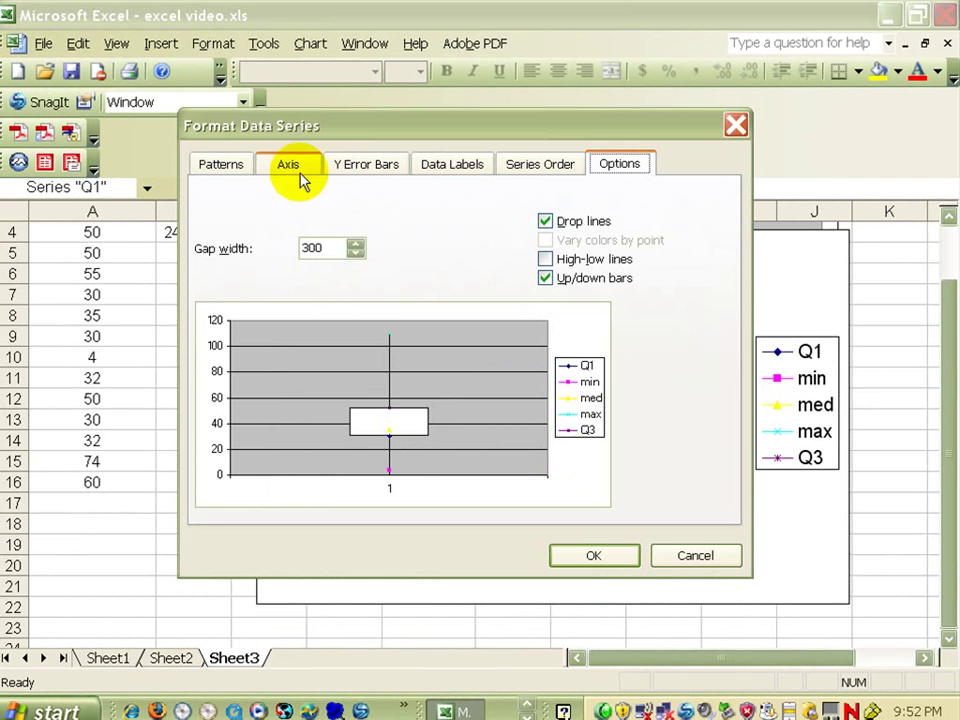
left_click(221, 170)
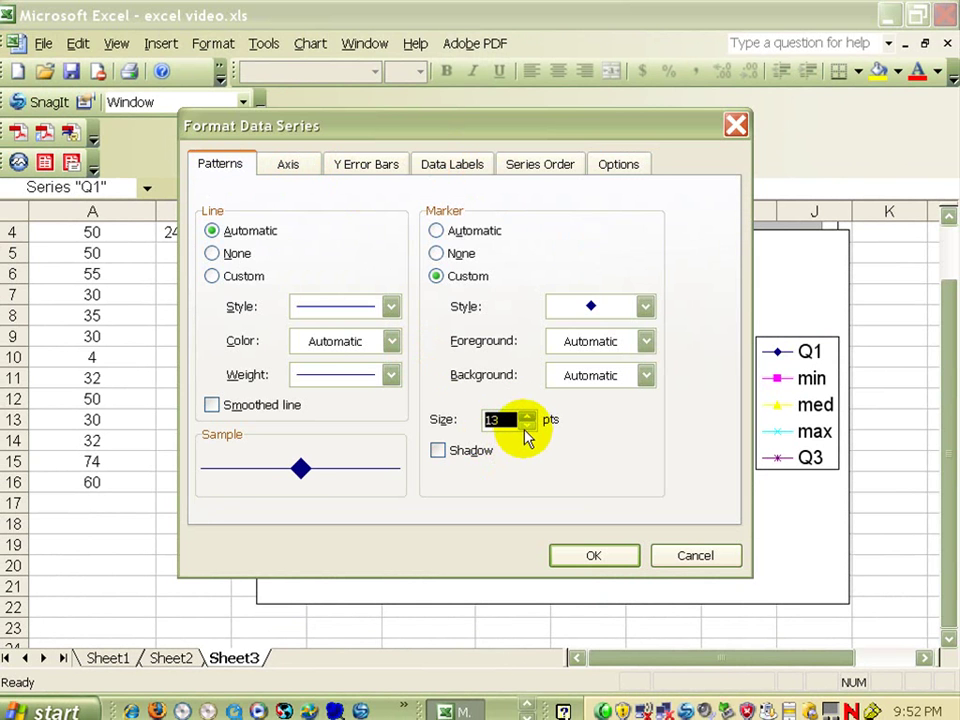
left_click(603, 563)
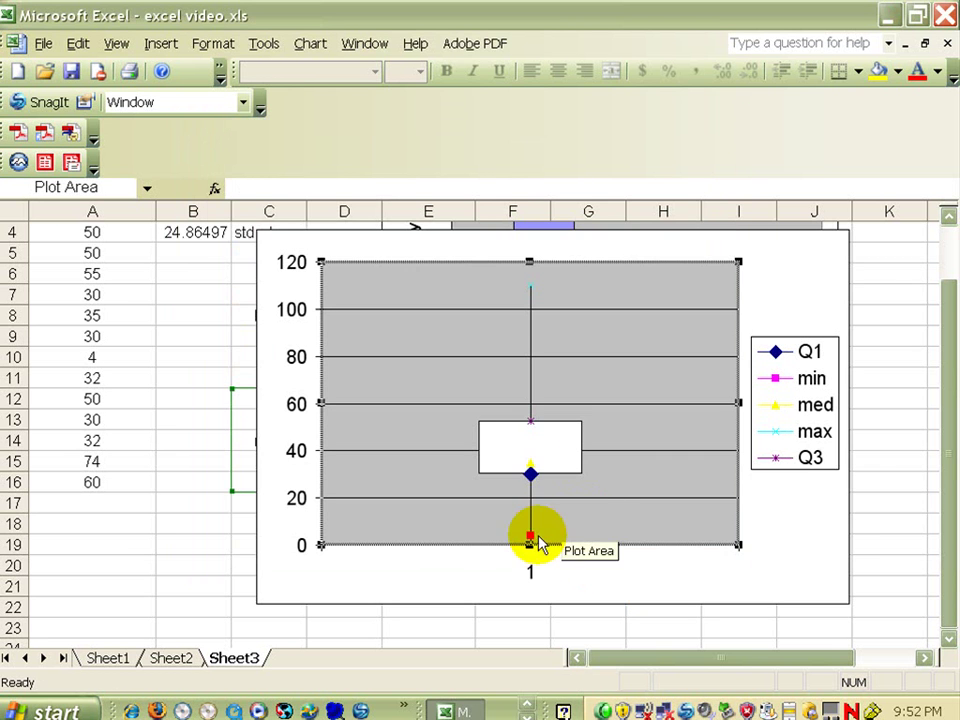
Enlarge the Q3 series marker at the upper edge of the box to 12 pts
double_click(530, 421)
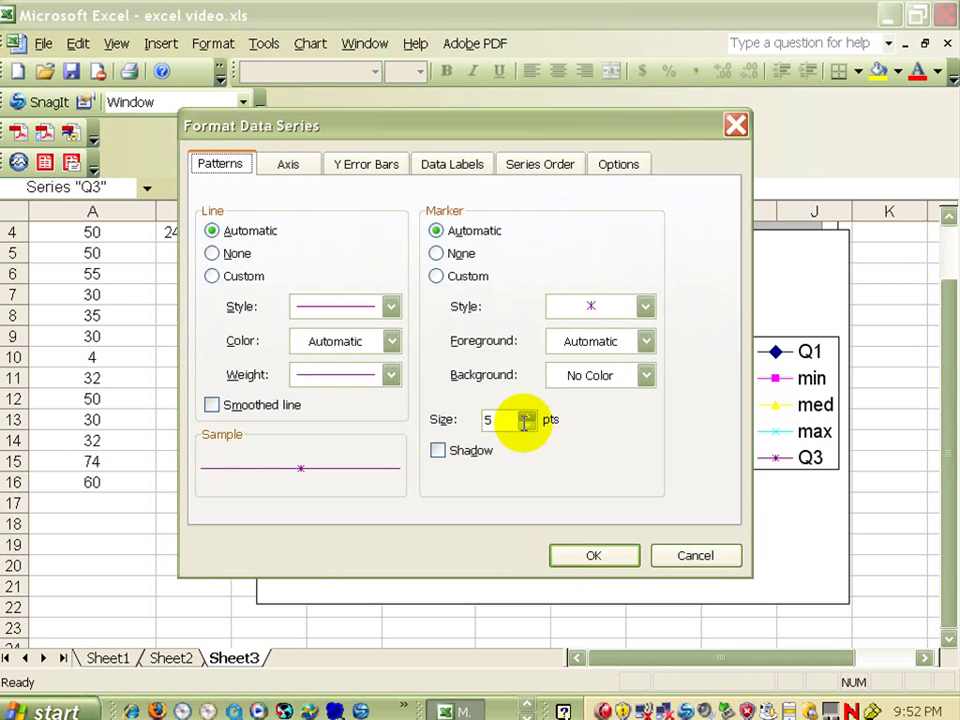
left_click(529, 415)
left_click(529, 415)
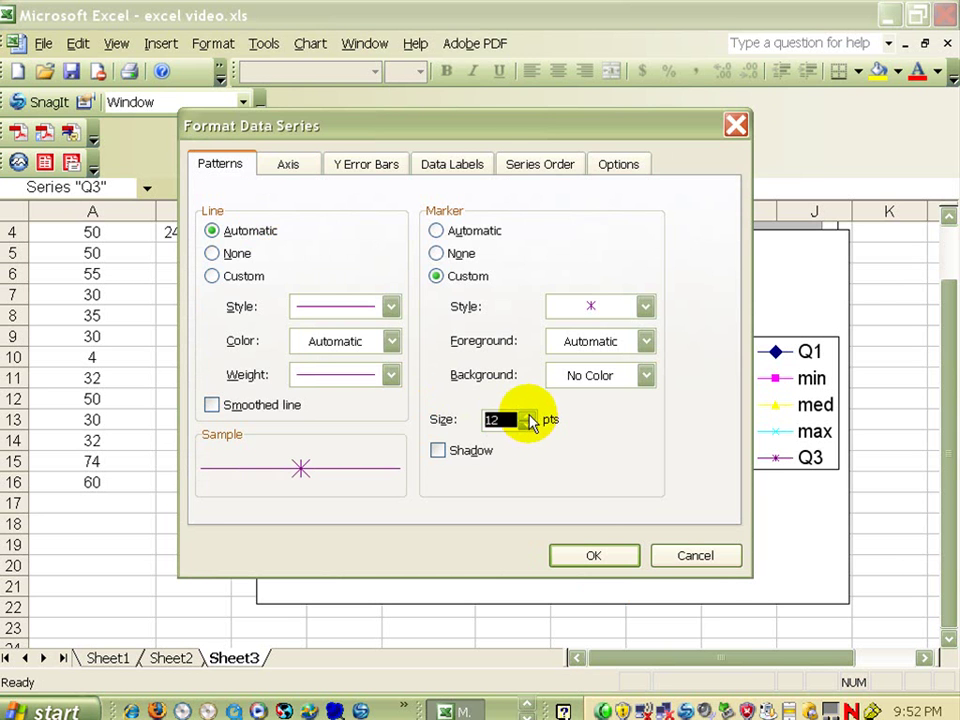
left_click(594, 555)
Enlarge the med series marker inside the box to 11 pts
left_click(530, 466)
double_click(530, 466)
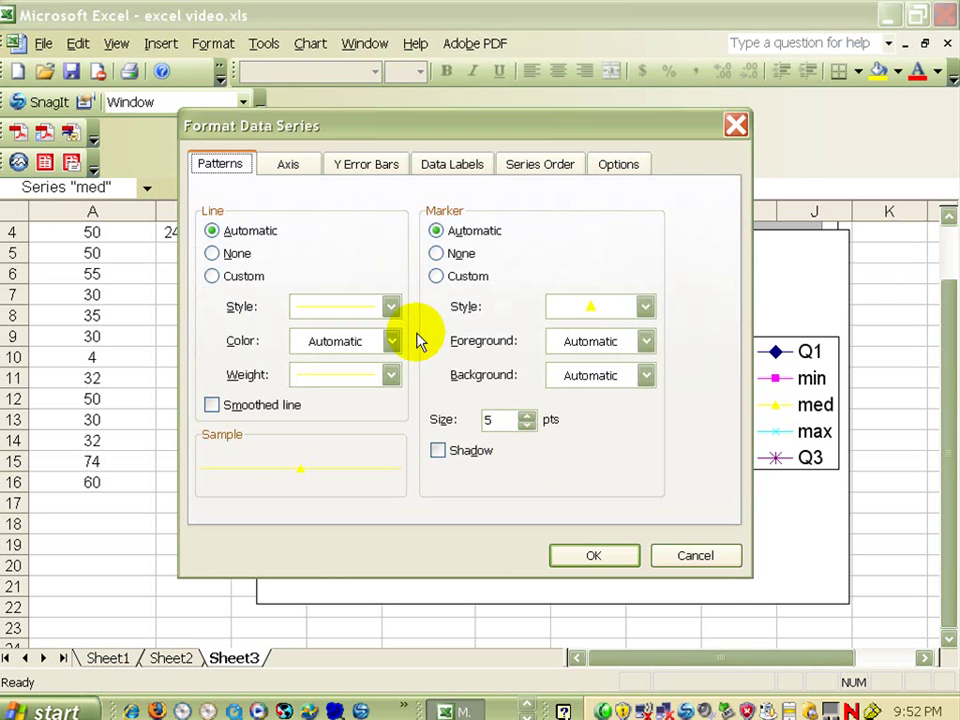
left_click(530, 420)
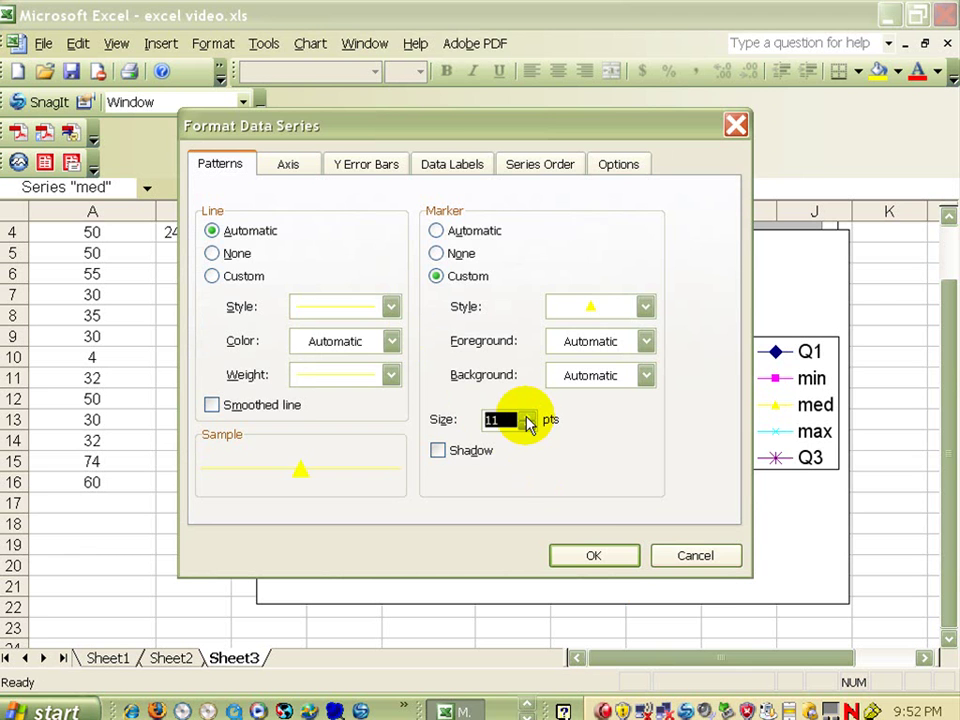
left_click(590, 555)
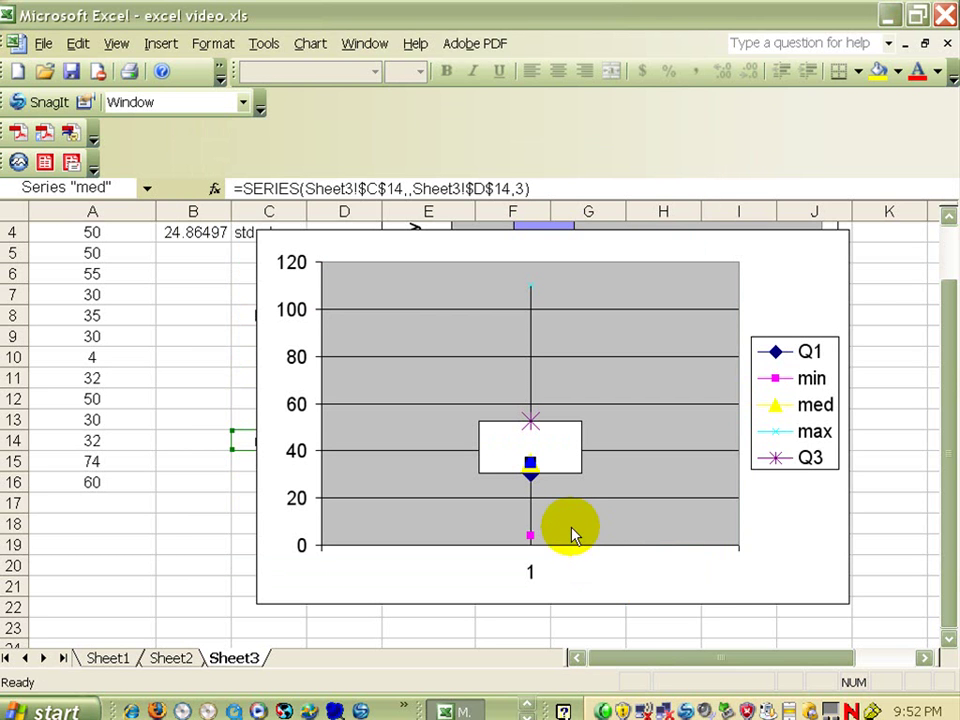
Enlarge the min series marker at the lower end of the box plot to about match the other enlarged markers
double_click(530, 537)
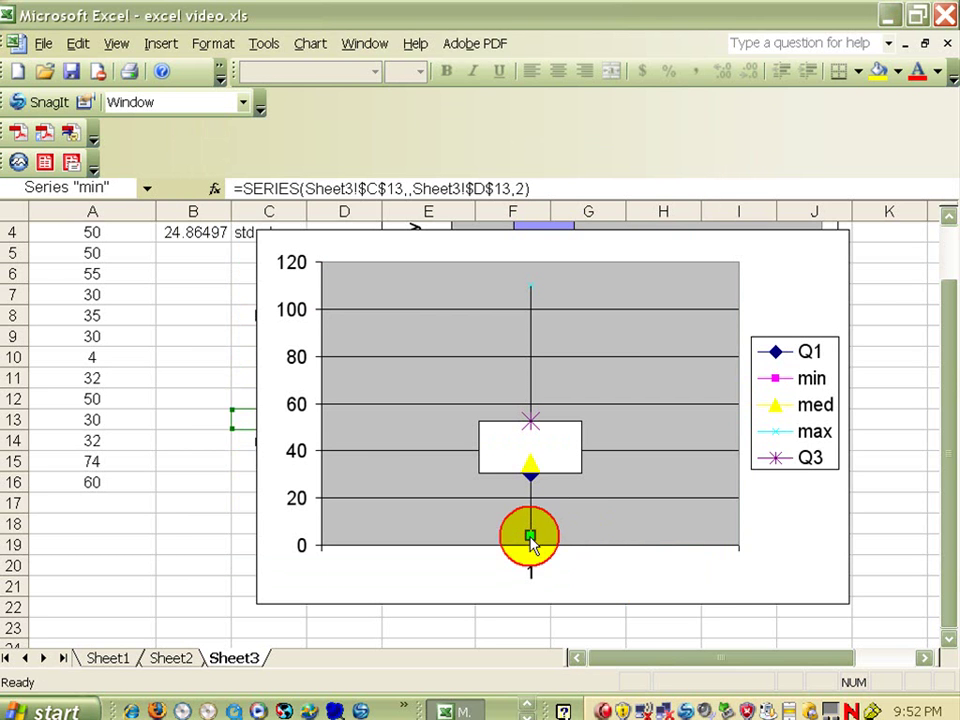
left_click(529, 415)
left_click(529, 415)
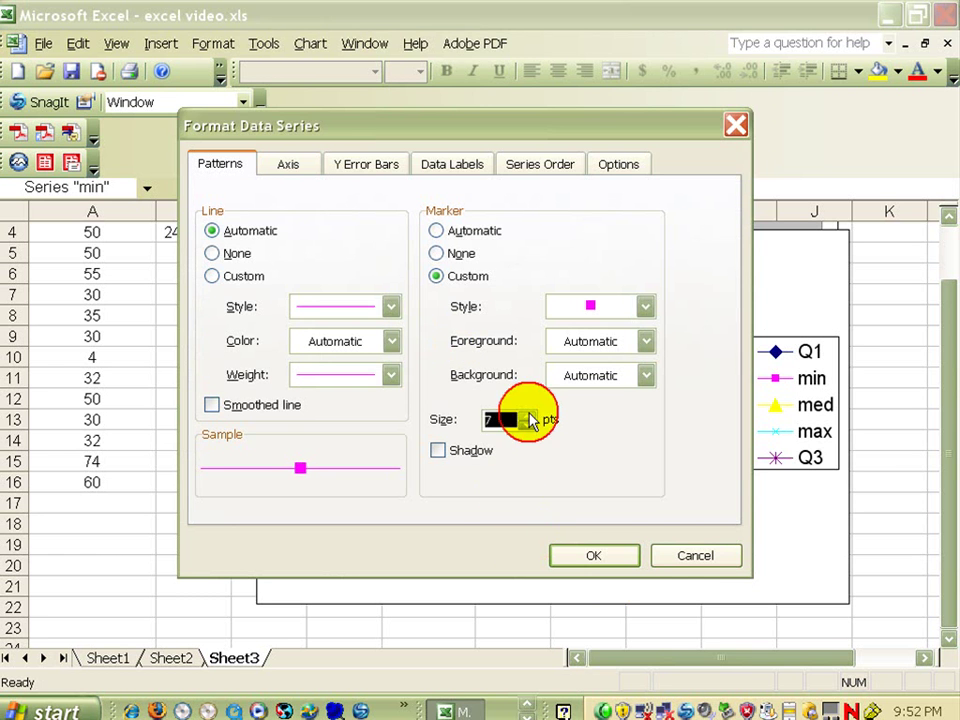
left_click(590, 553)
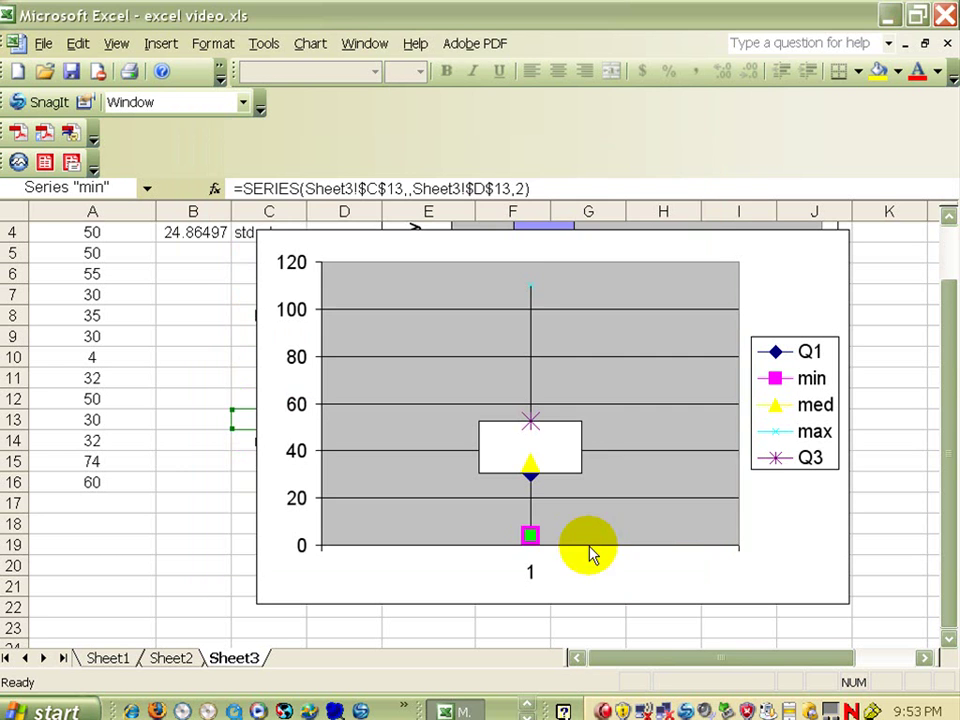
left_click(530, 296)
double_click(531, 297)
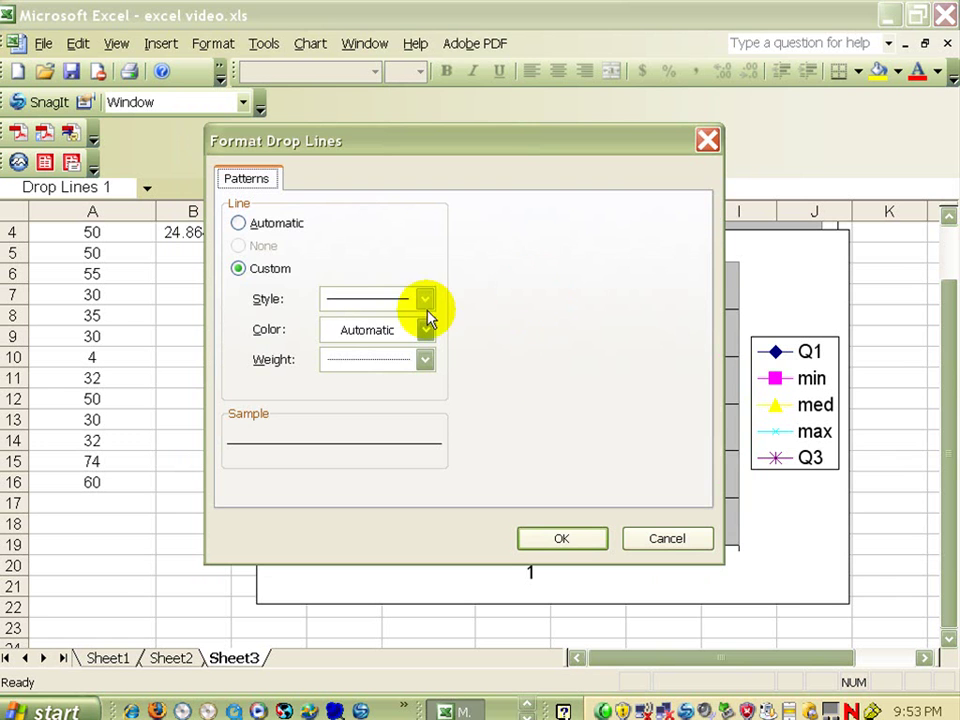
left_click(567, 537)
Enlarge the max series marker at the upper end of the box plot to 10 pts
left_click(531, 287)
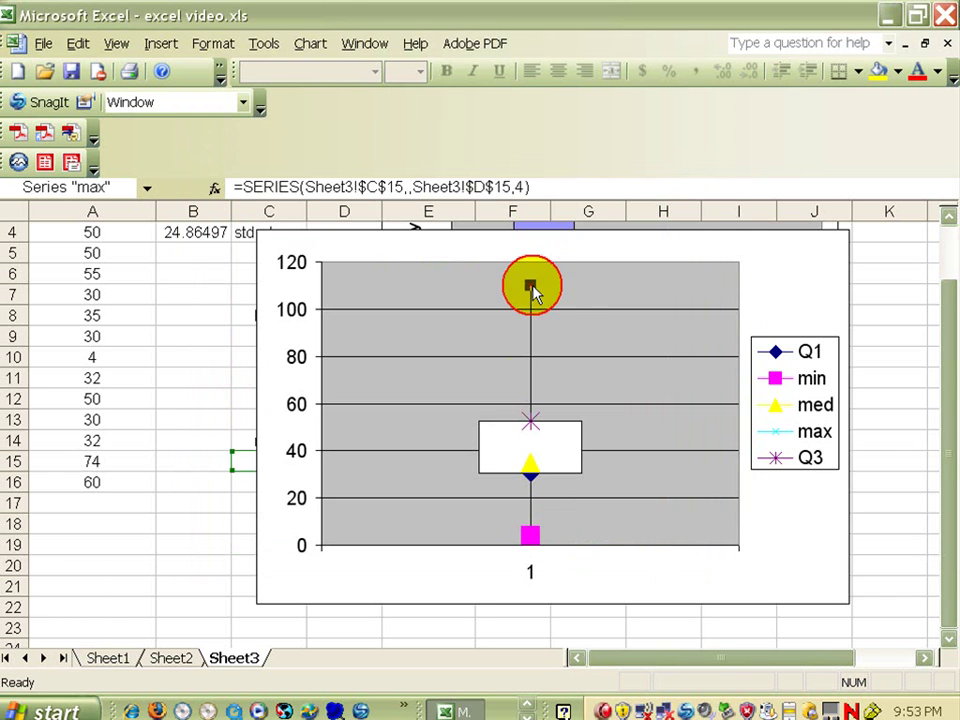
double_click(531, 287)
left_click(527, 416)
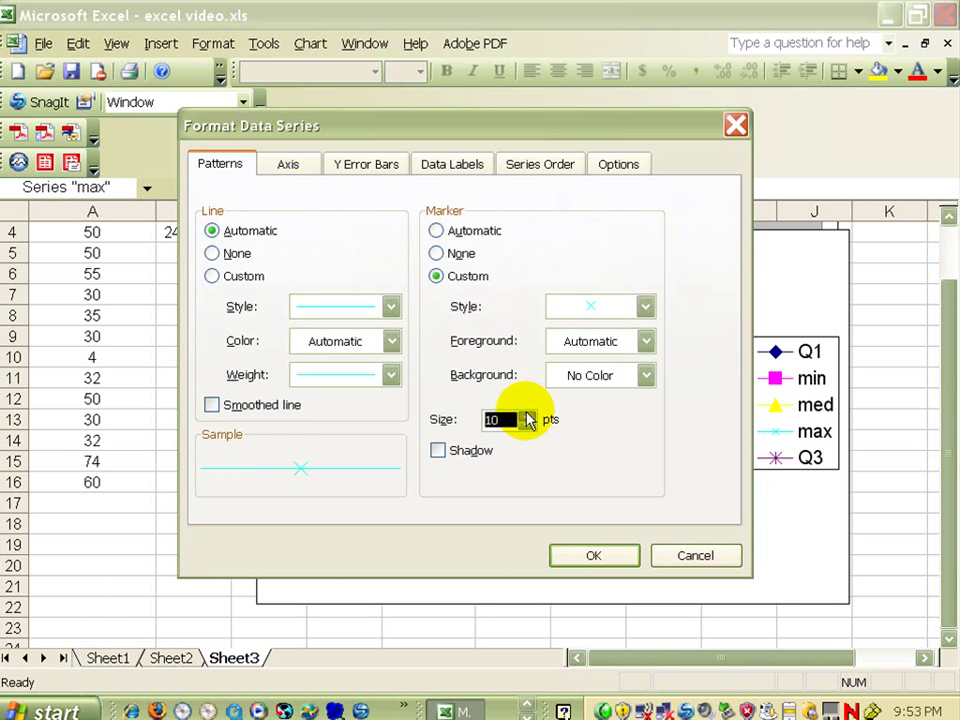
left_click(579, 553)
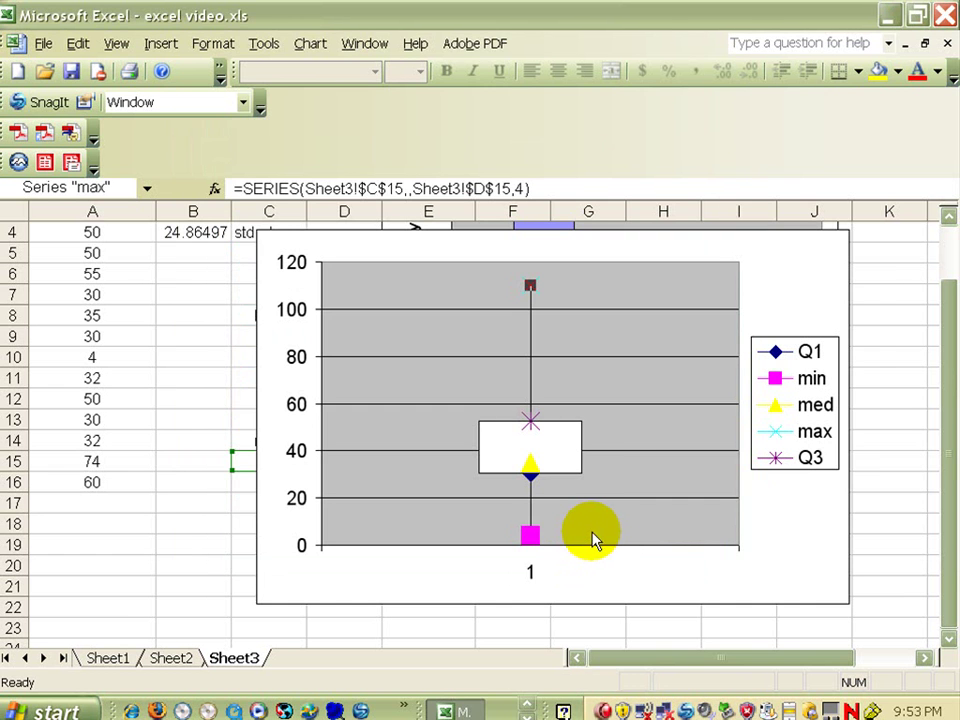